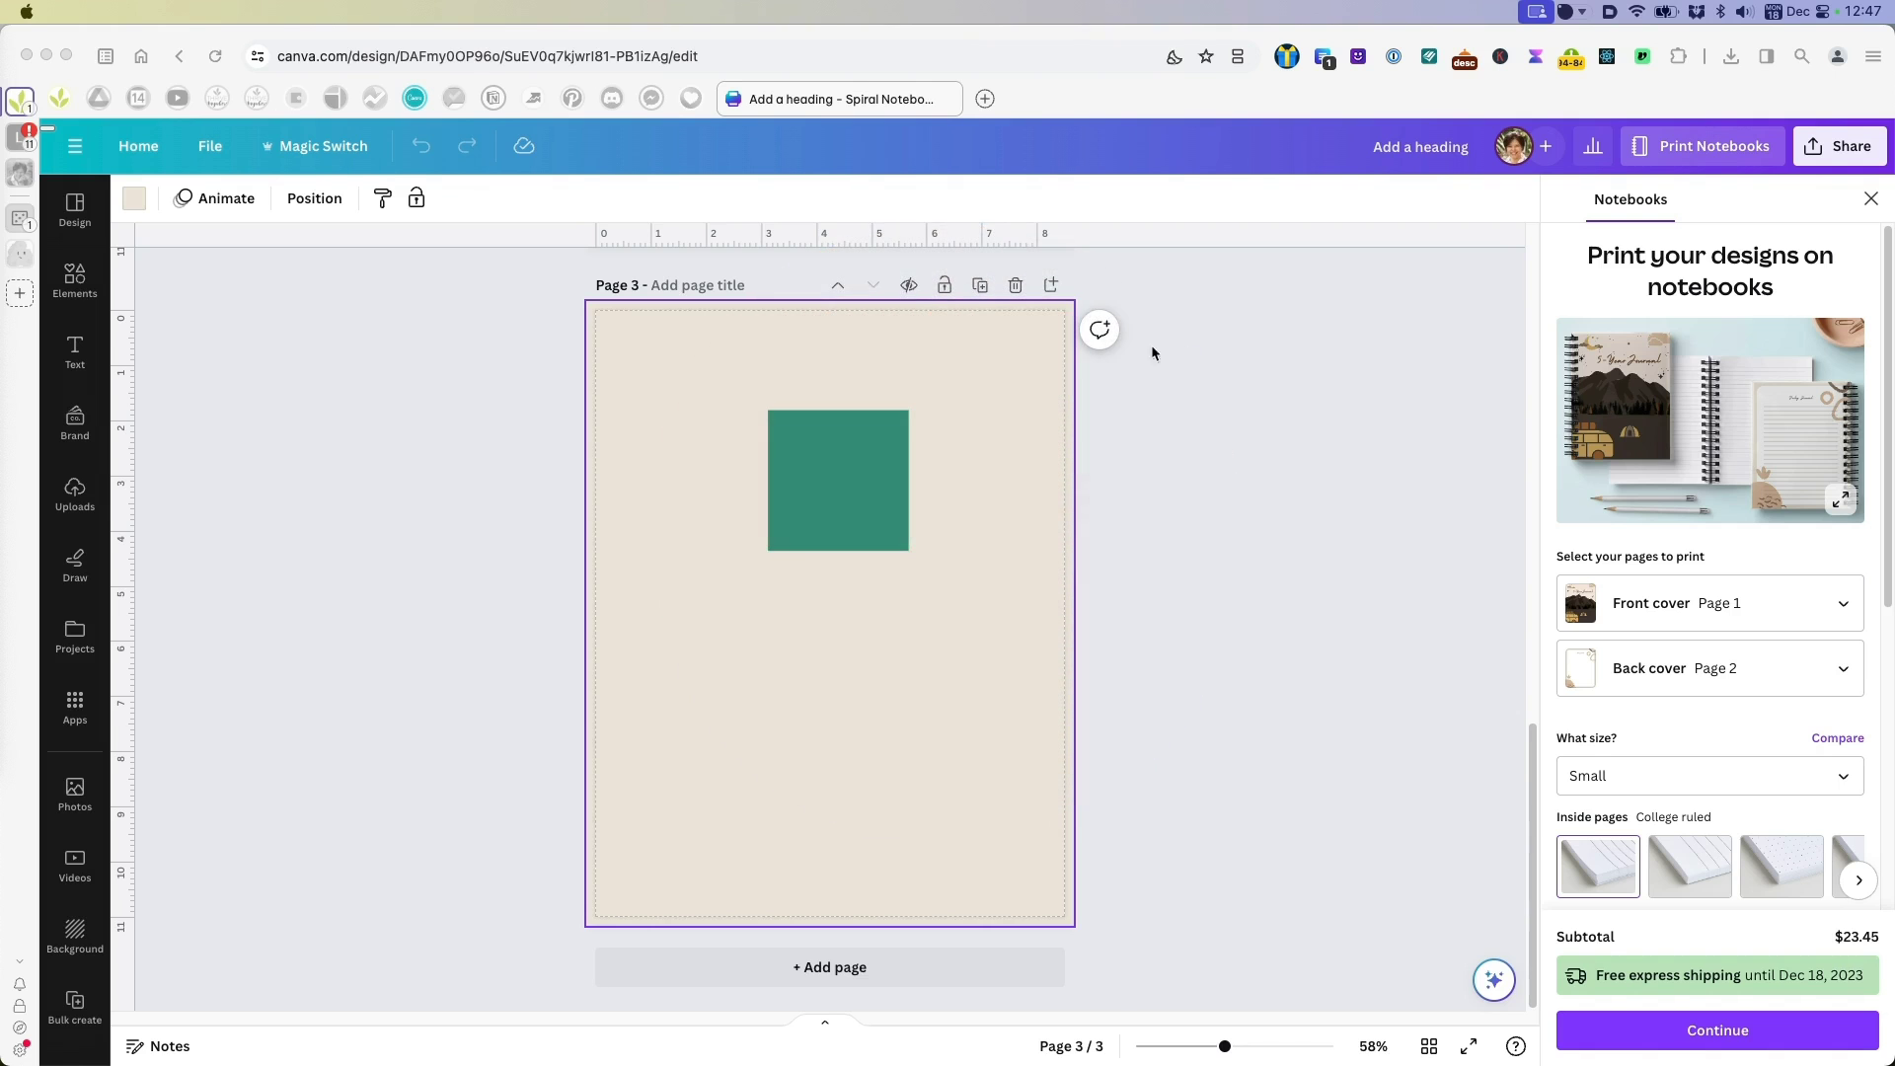
# Move the green square up-right, place the orange gradient upload below it smaller, and open its photo effects.
pyautogui.click(930, 642)
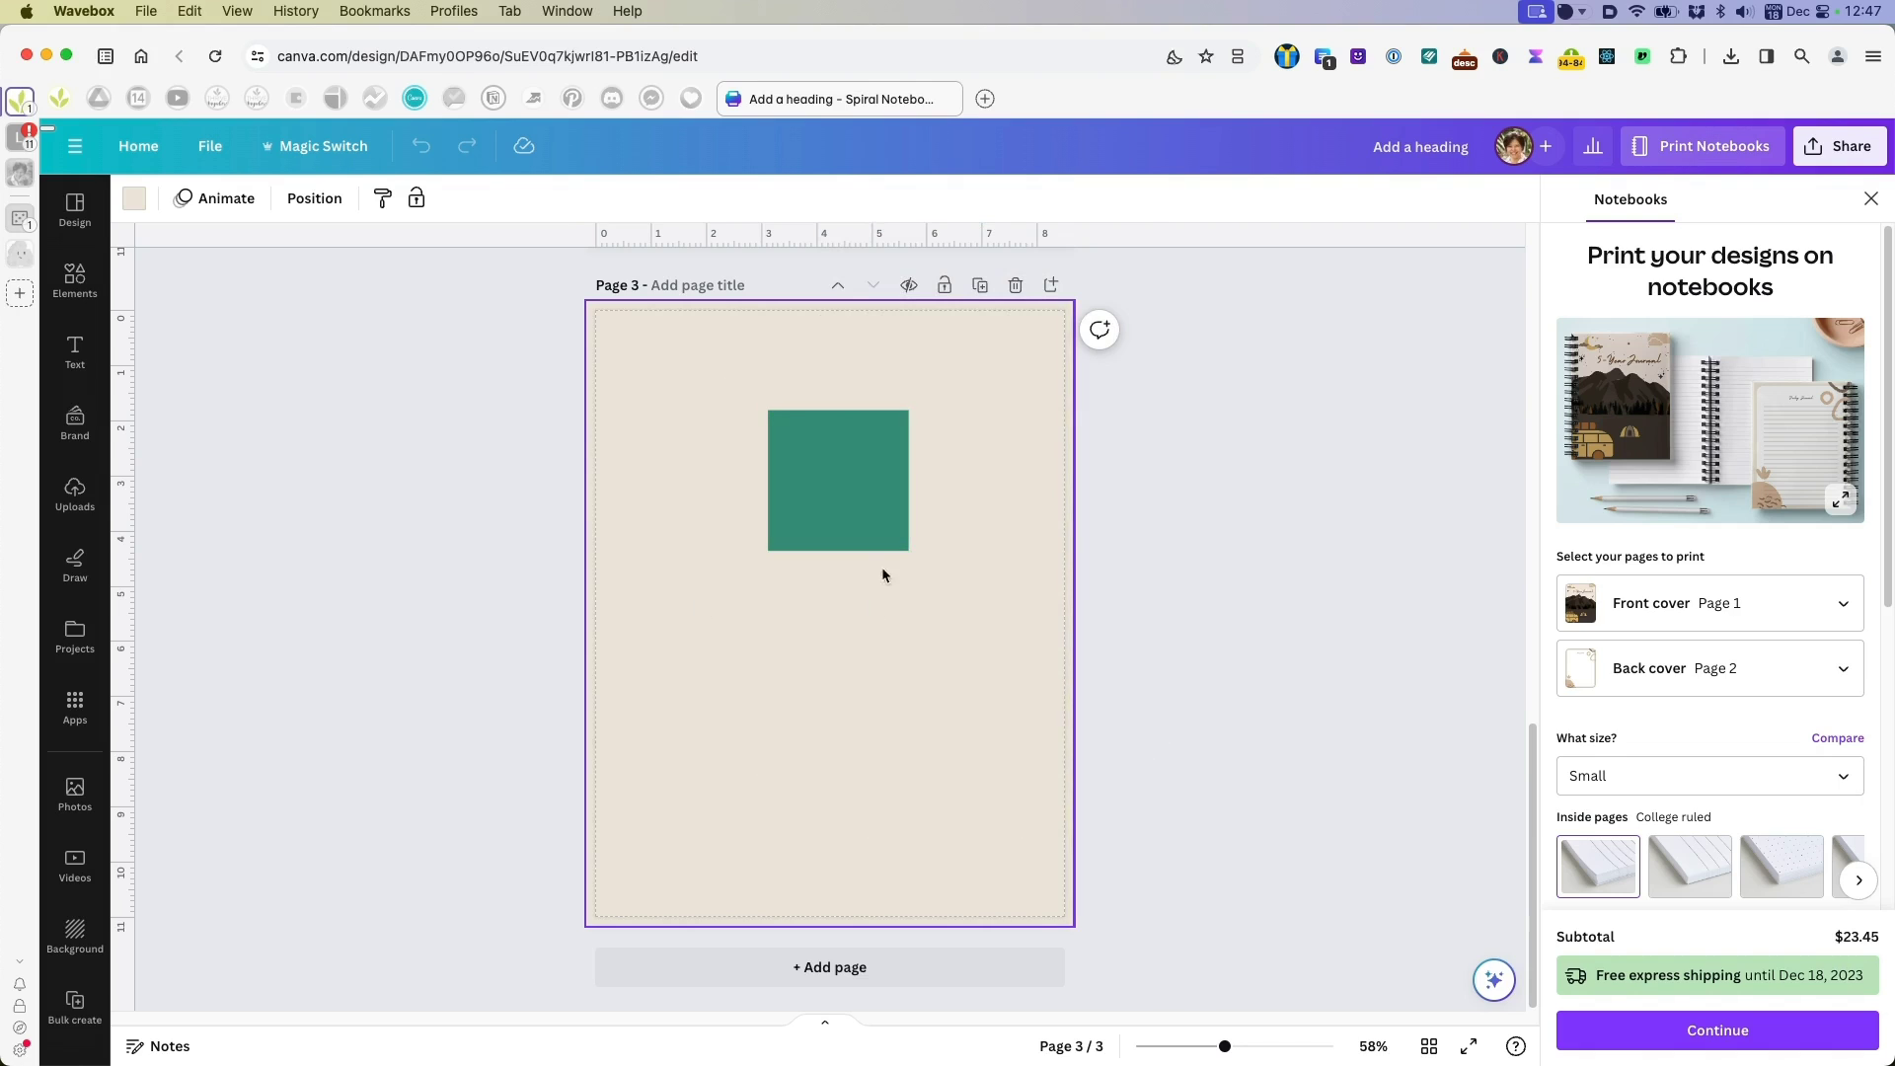
pyautogui.moveTo(786, 487); pyautogui.dragTo(857, 454)
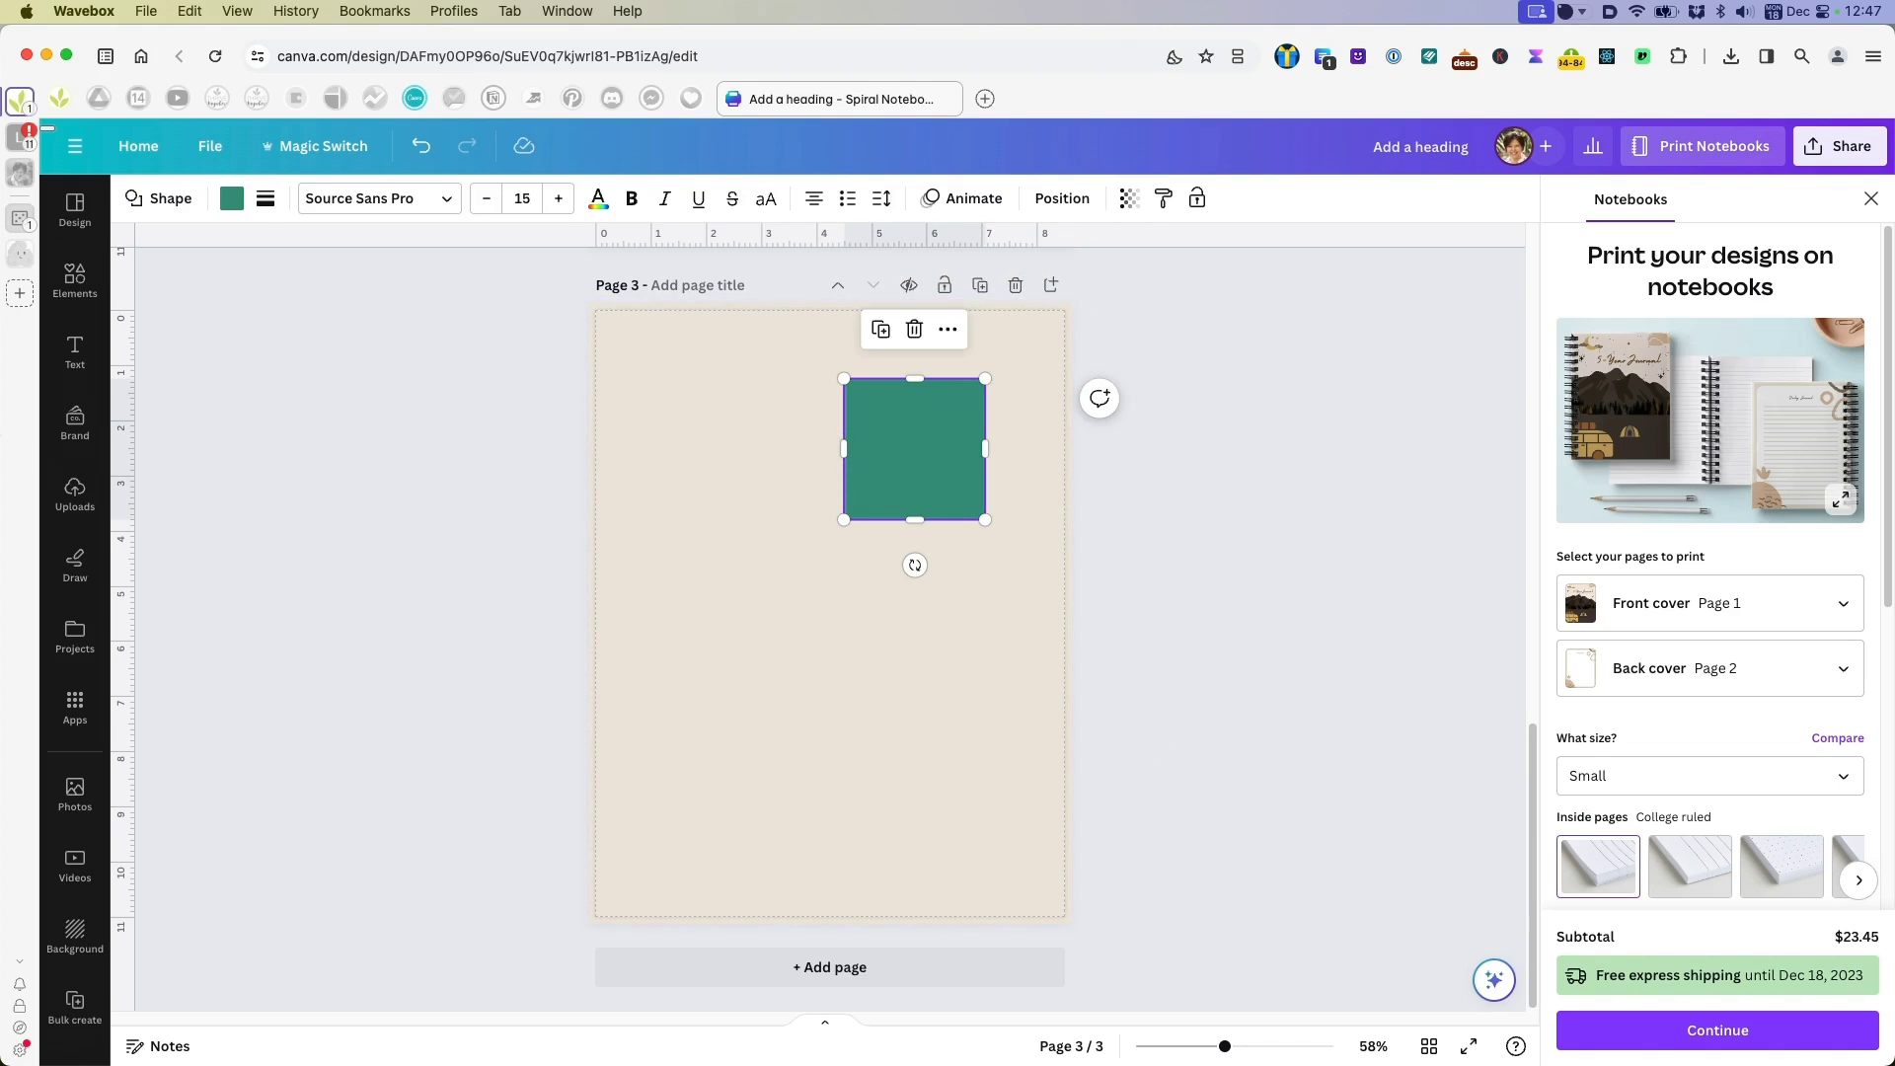
pyautogui.click(75, 492)
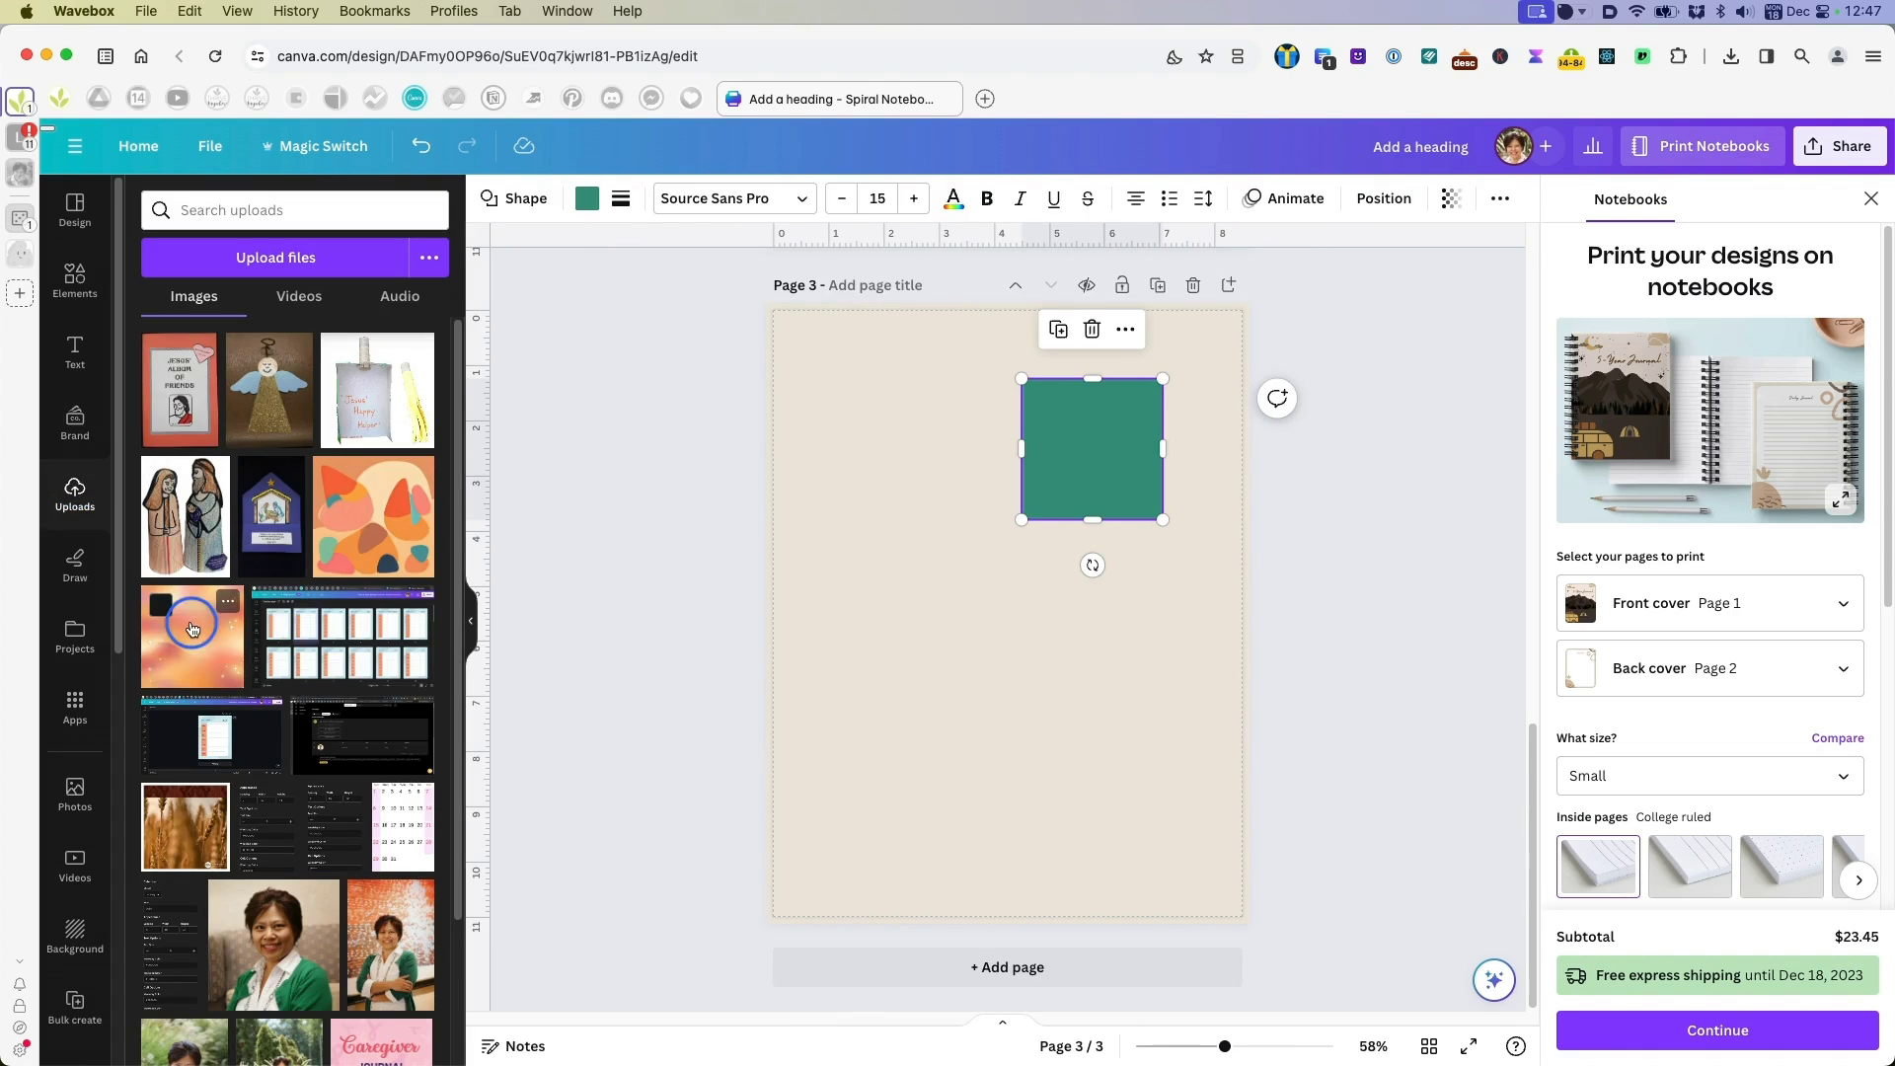
pyautogui.moveTo(193, 632); pyautogui.dragTo(852, 643)
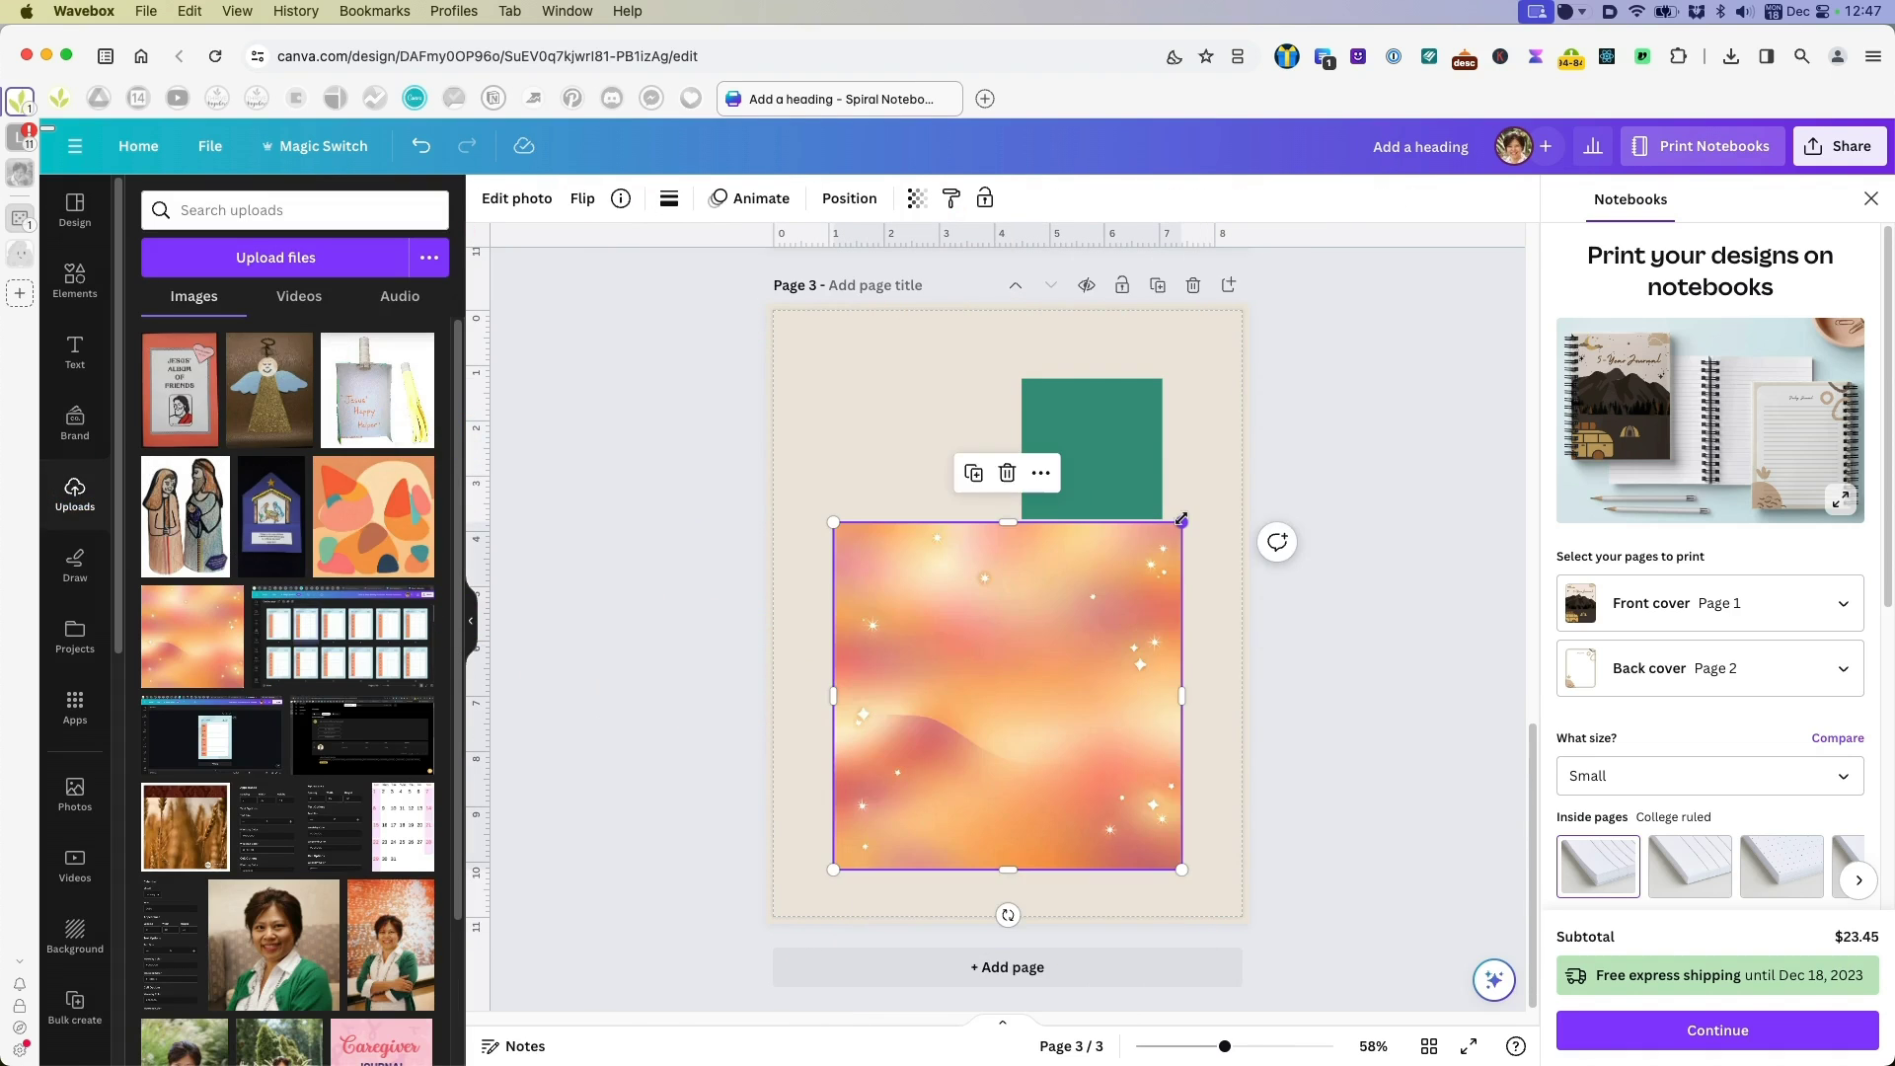
pyautogui.moveTo(1180, 520); pyautogui.dragTo(1149, 554)
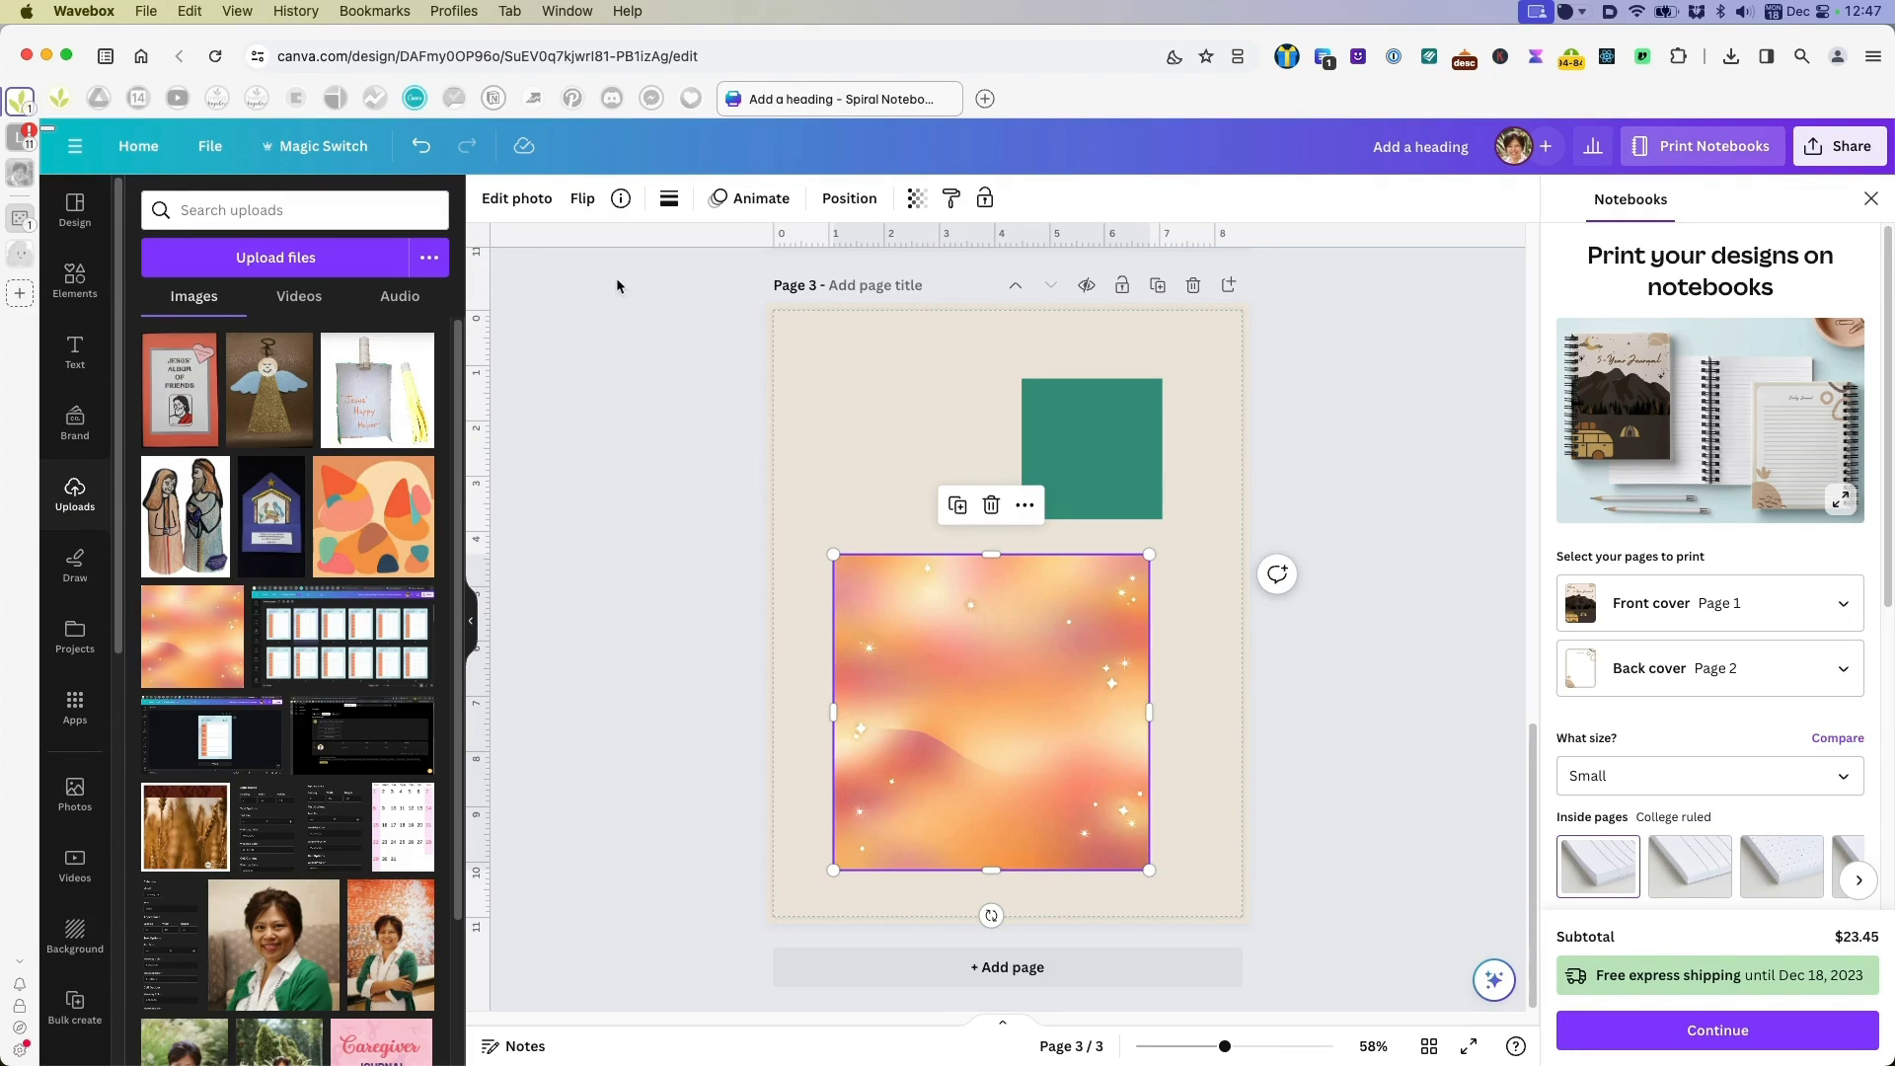
pyautogui.click(517, 199)
pyautogui.scroll(-1, 342, 464)
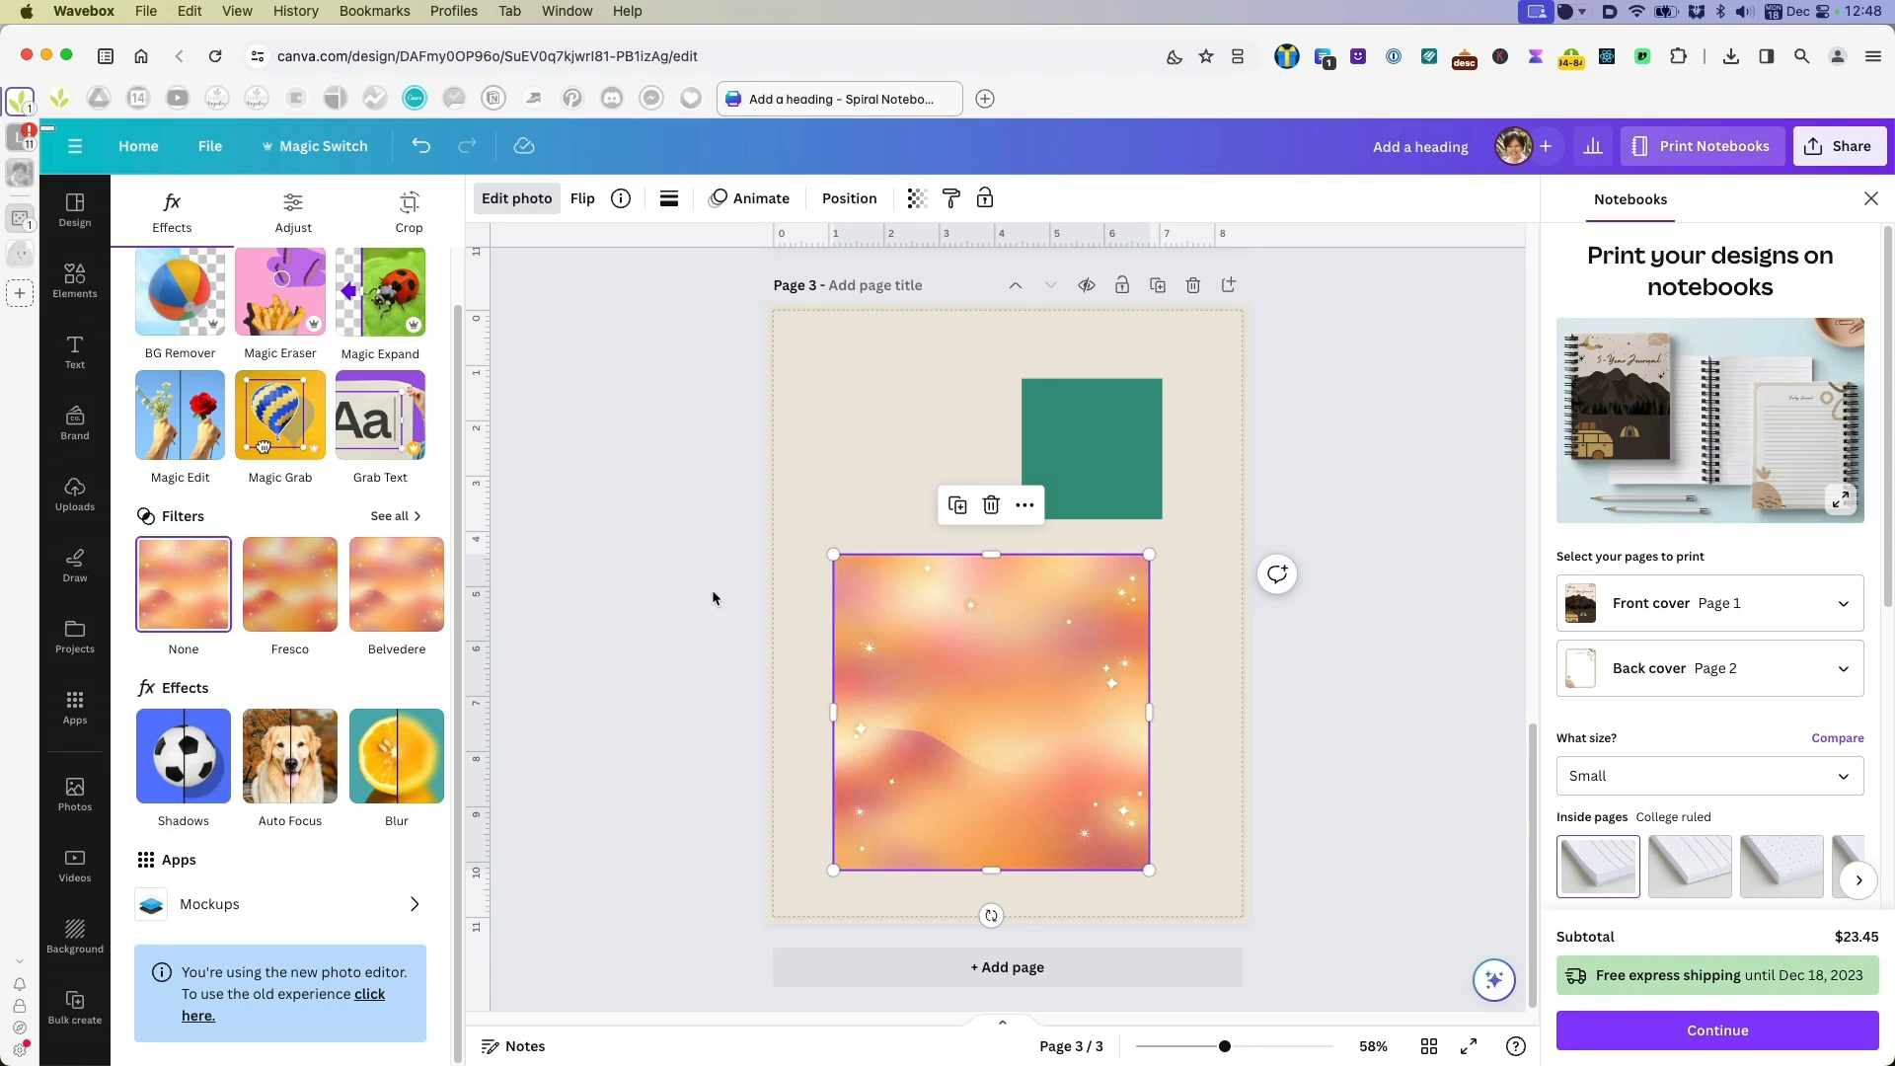
# Shift the green square left and drag the gradient image up over it from the same top-left corner.
pyautogui.click(1104, 430)
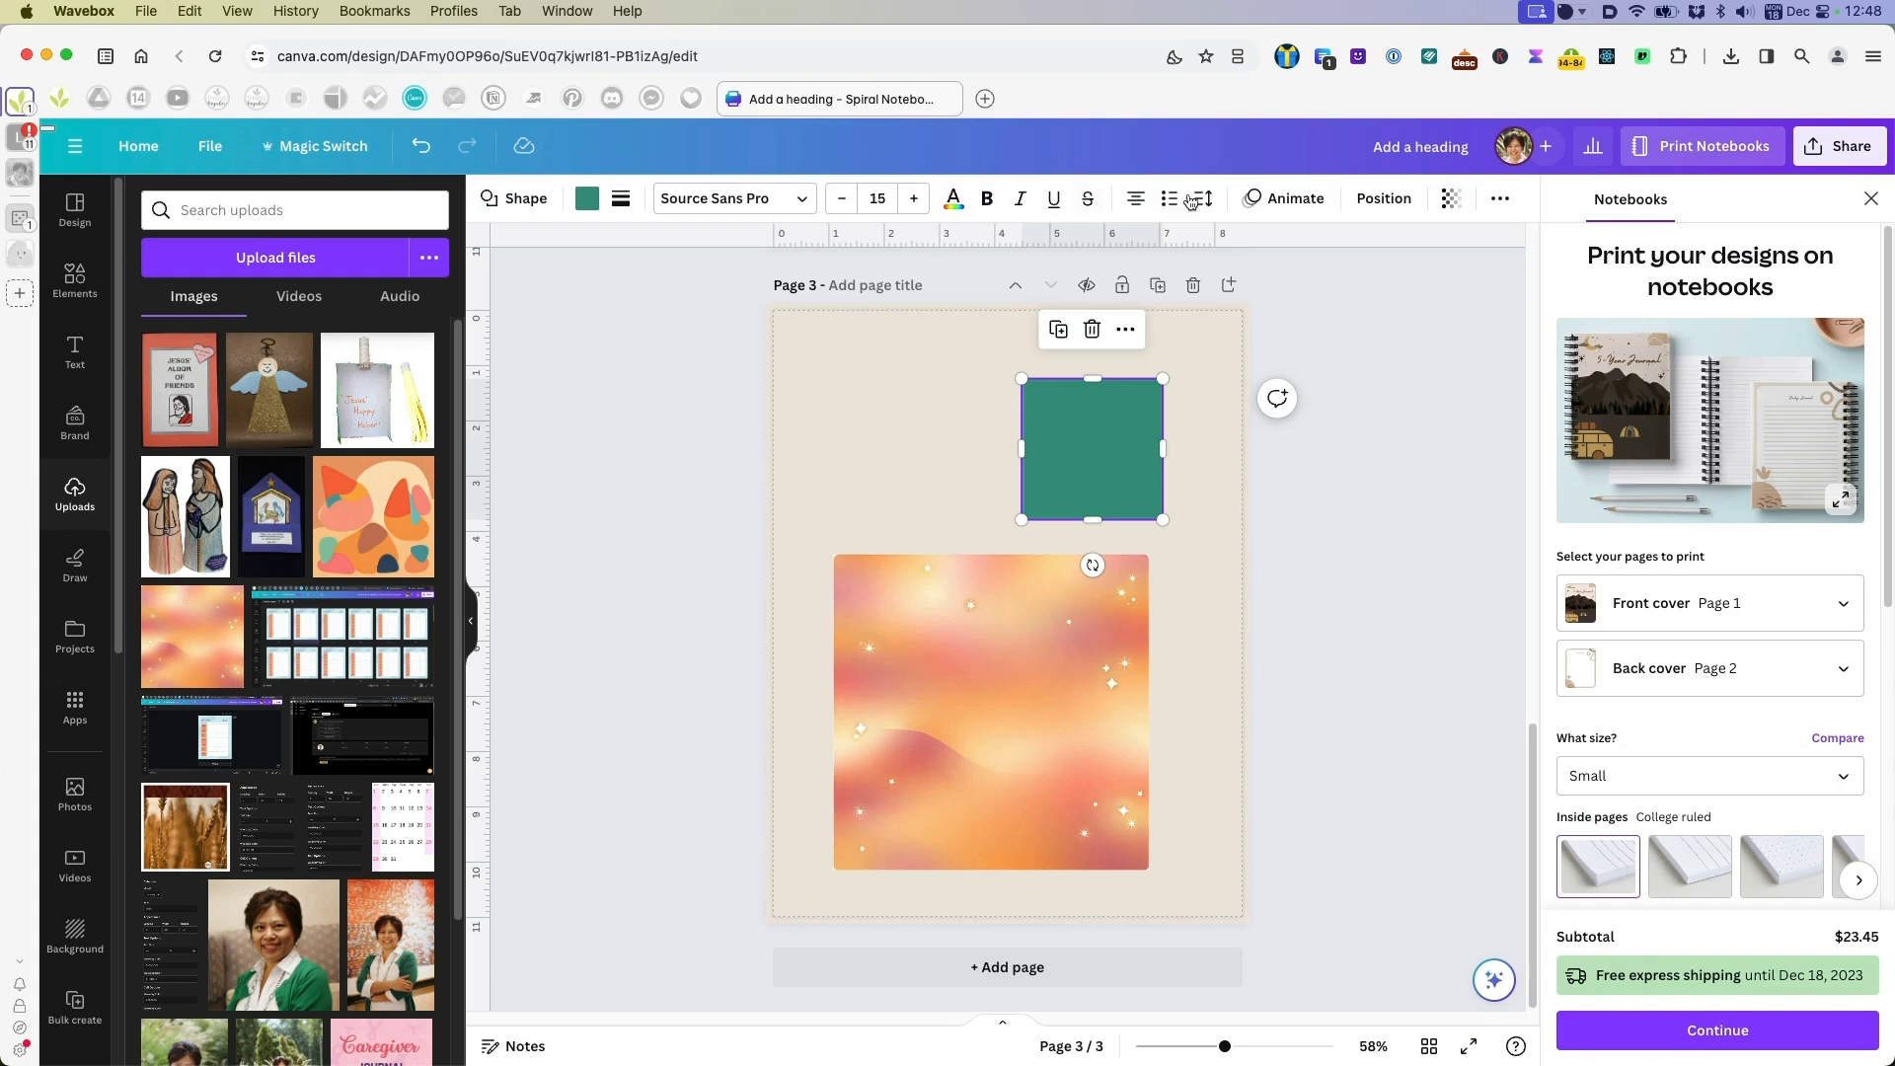
pyautogui.click(1496, 199)
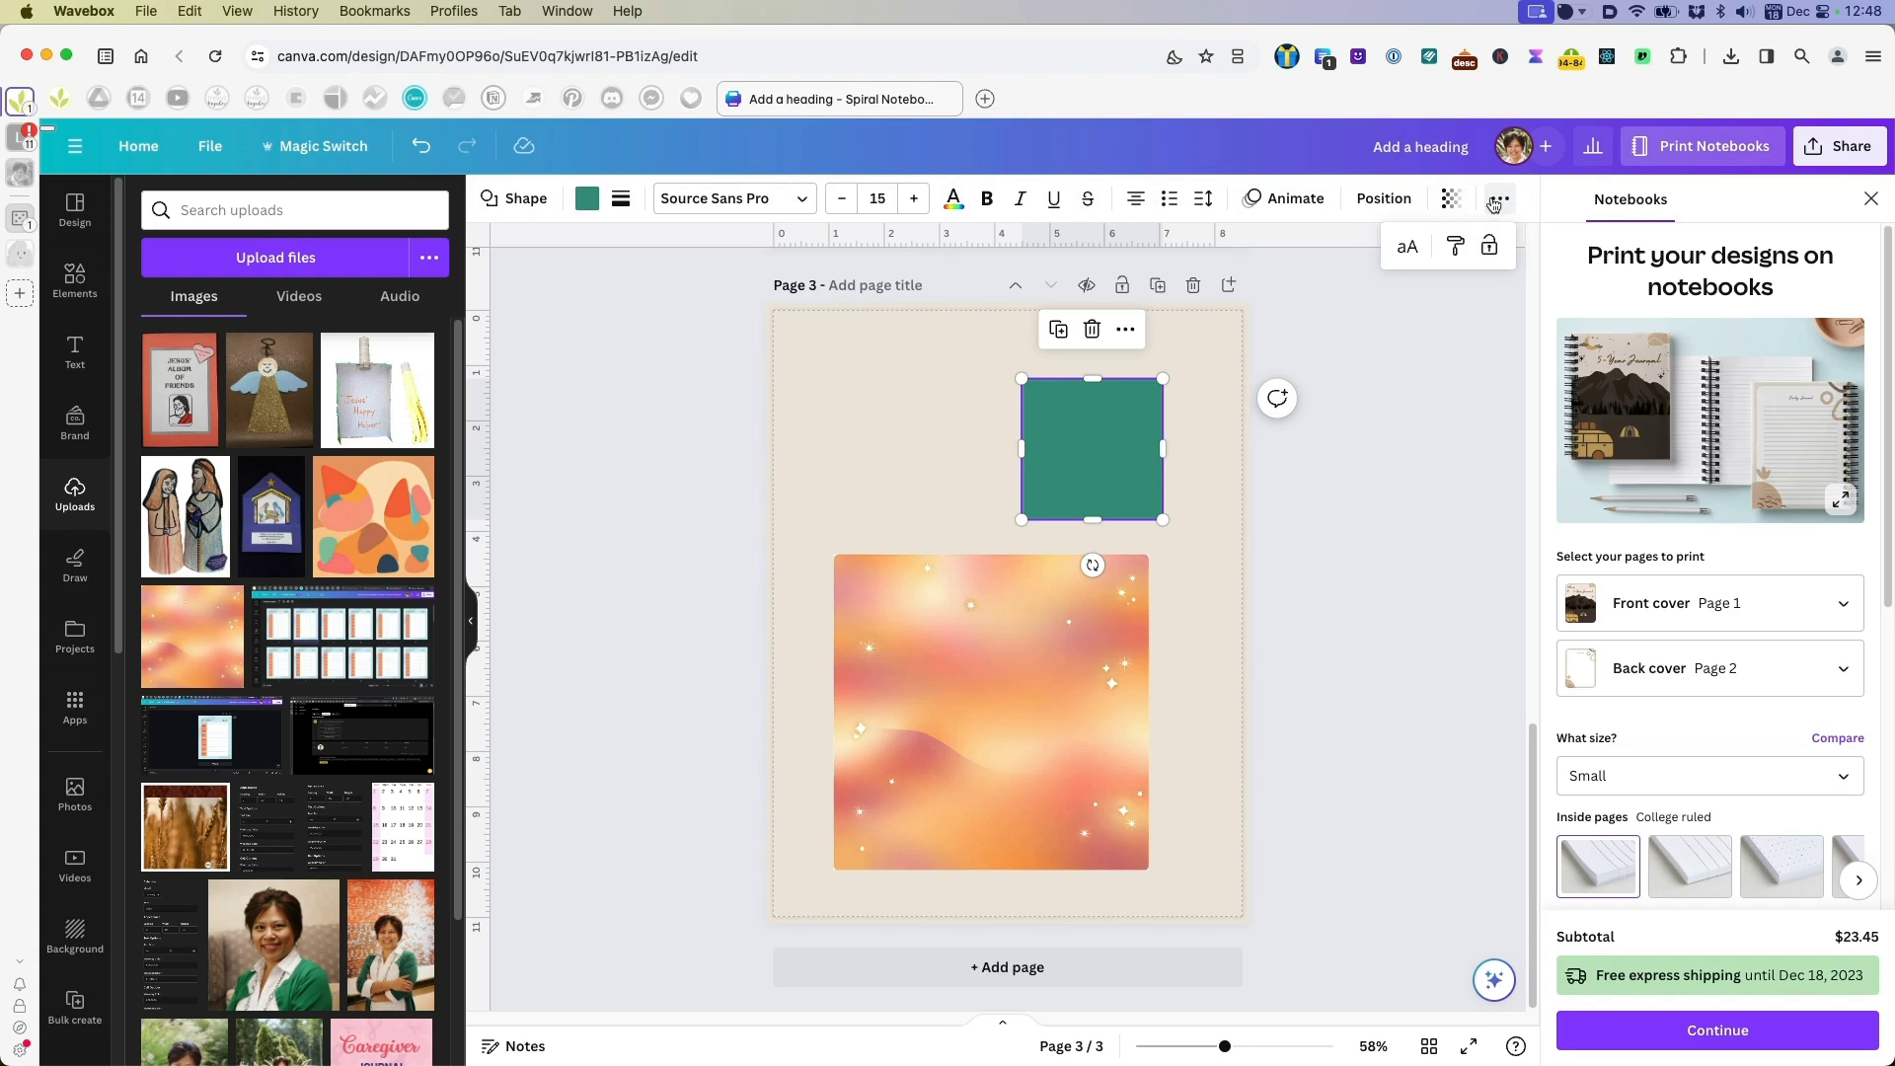
pyautogui.click(513, 199)
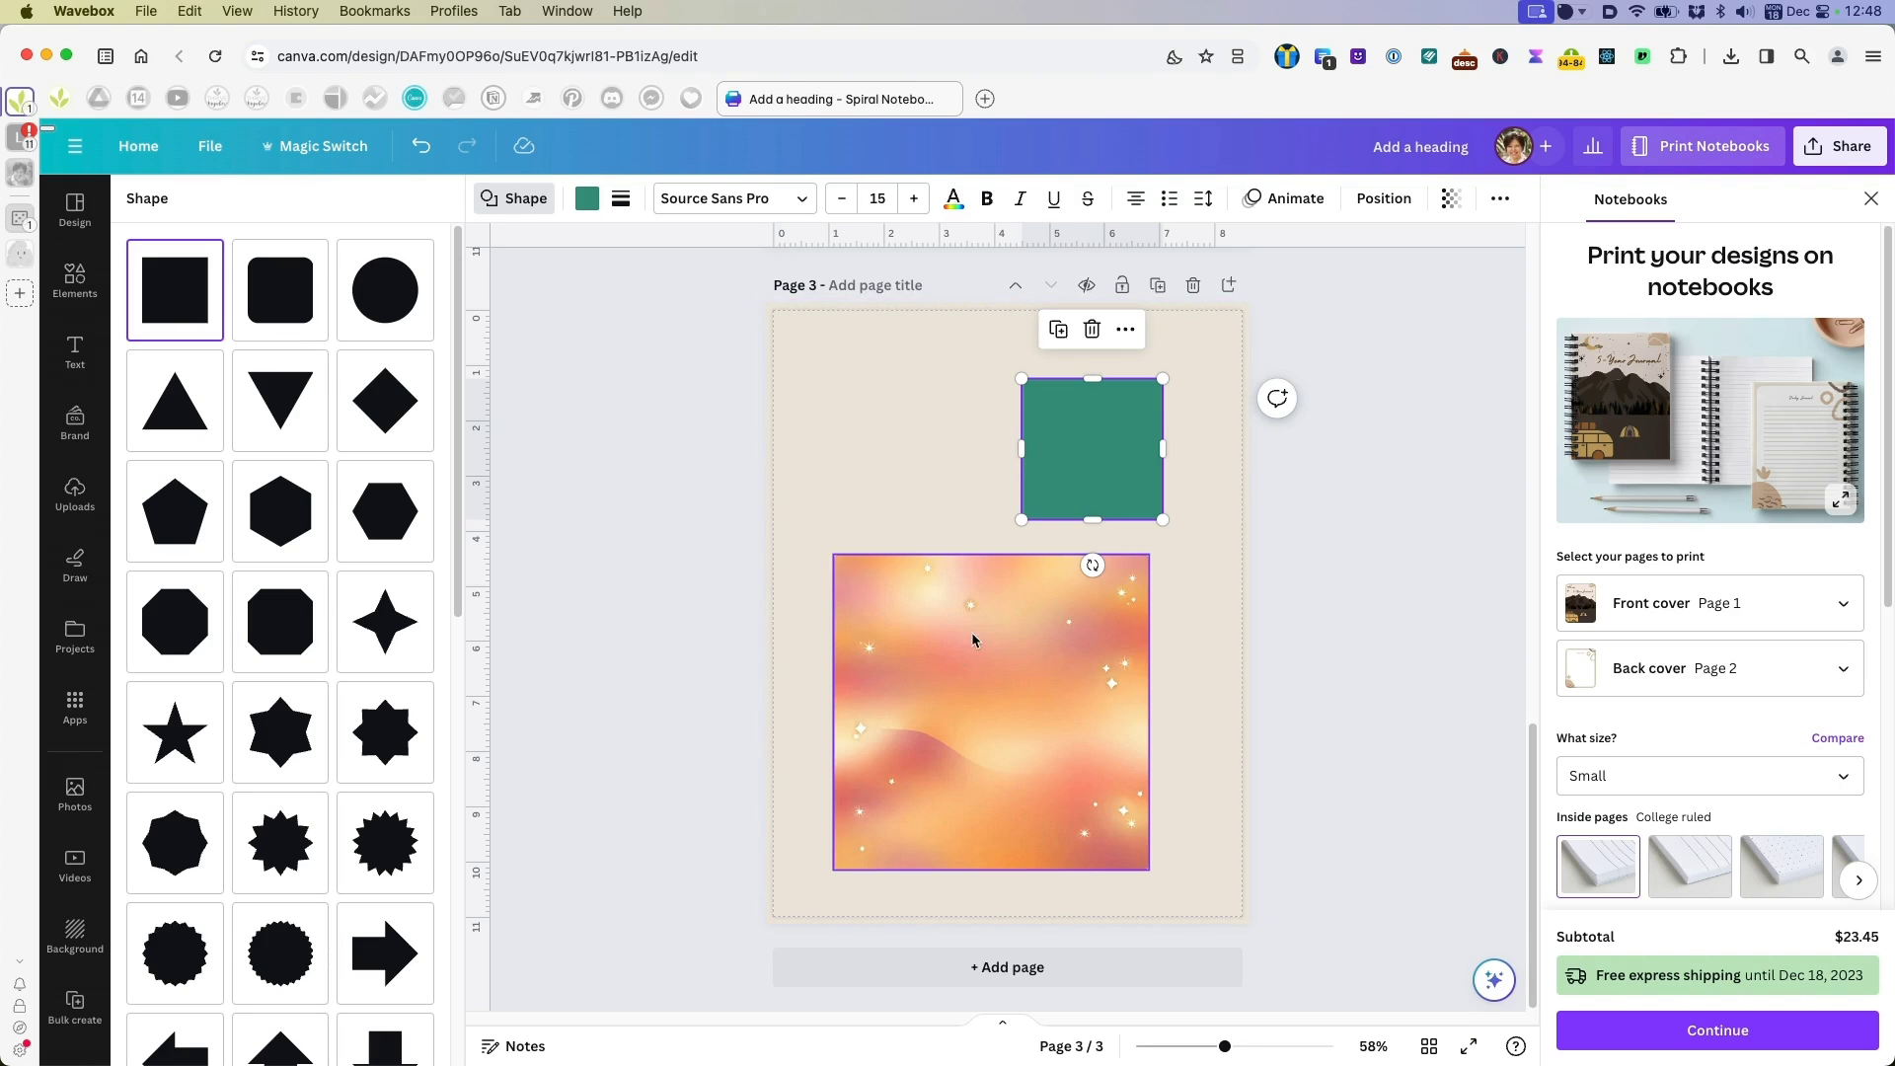
pyautogui.moveTo(1087, 465); pyautogui.dragTo(898, 471)
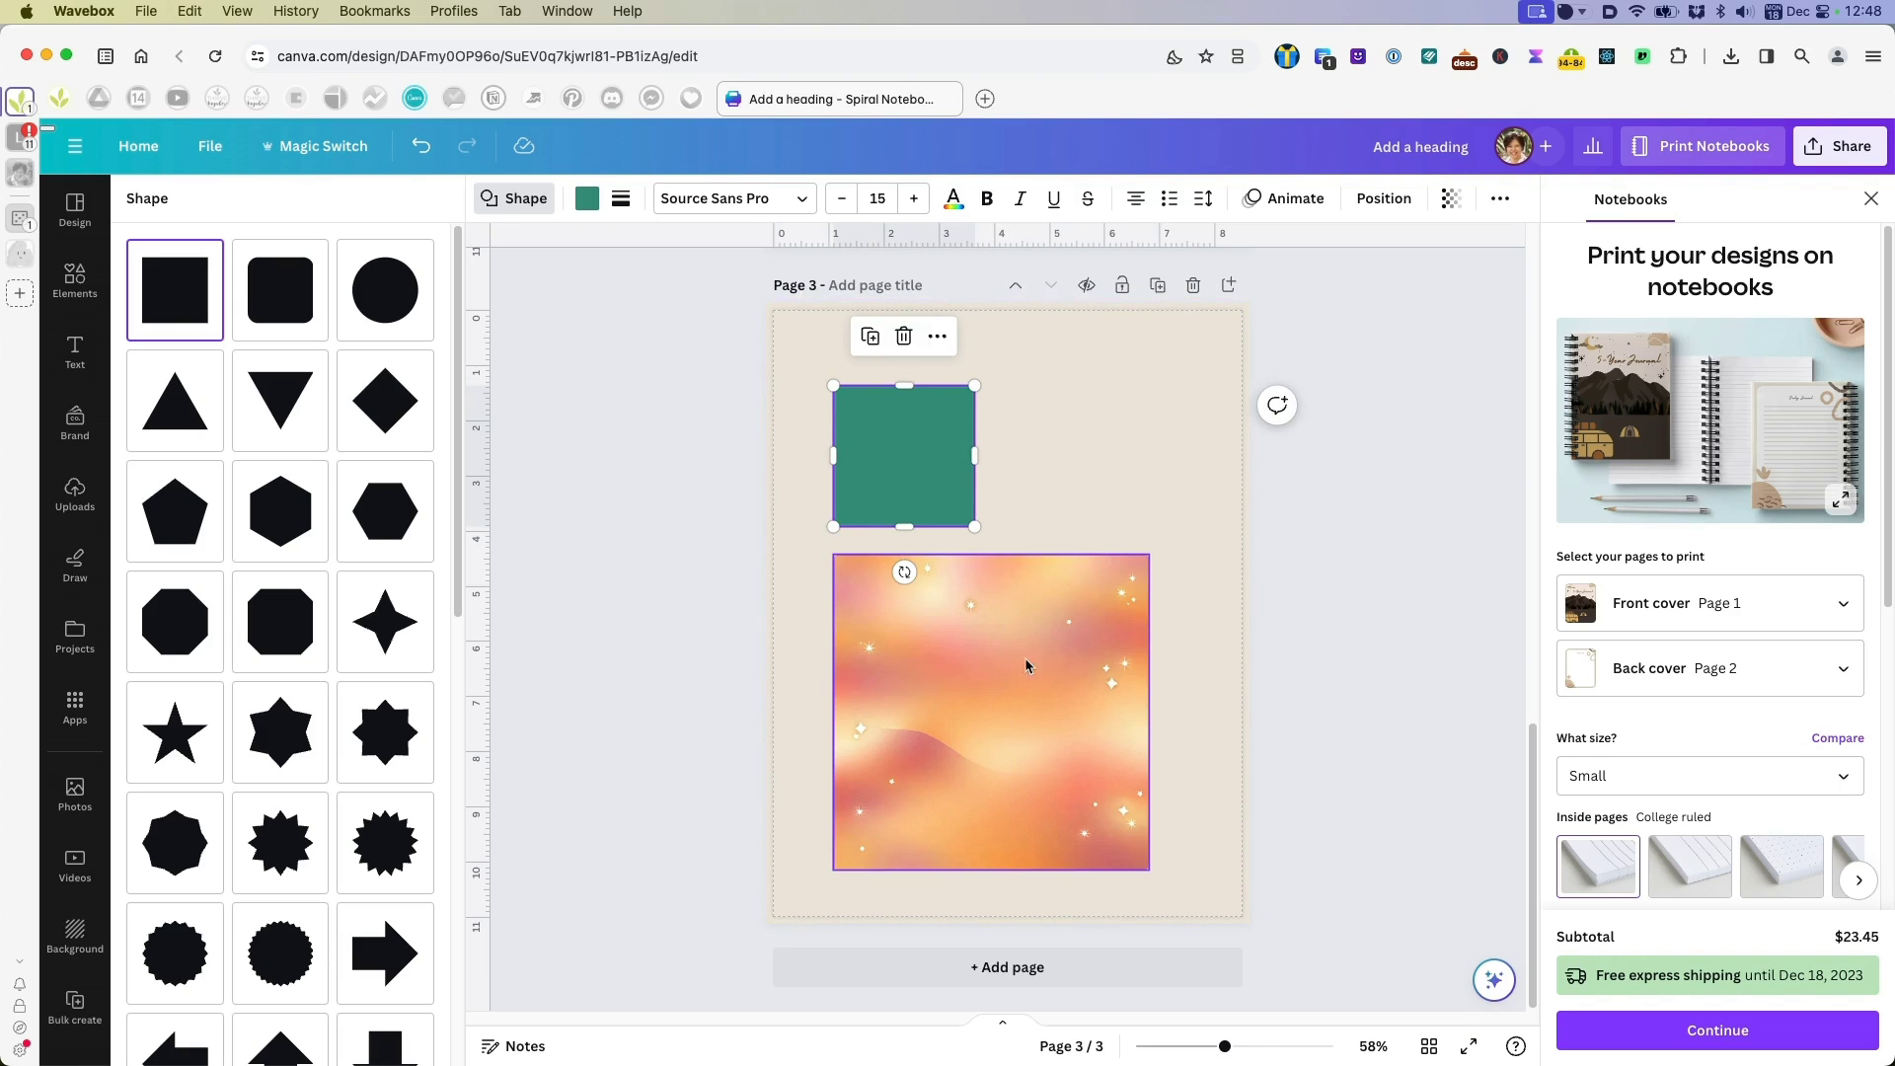
pyautogui.moveTo(1013, 673); pyautogui.dragTo(1018, 509)
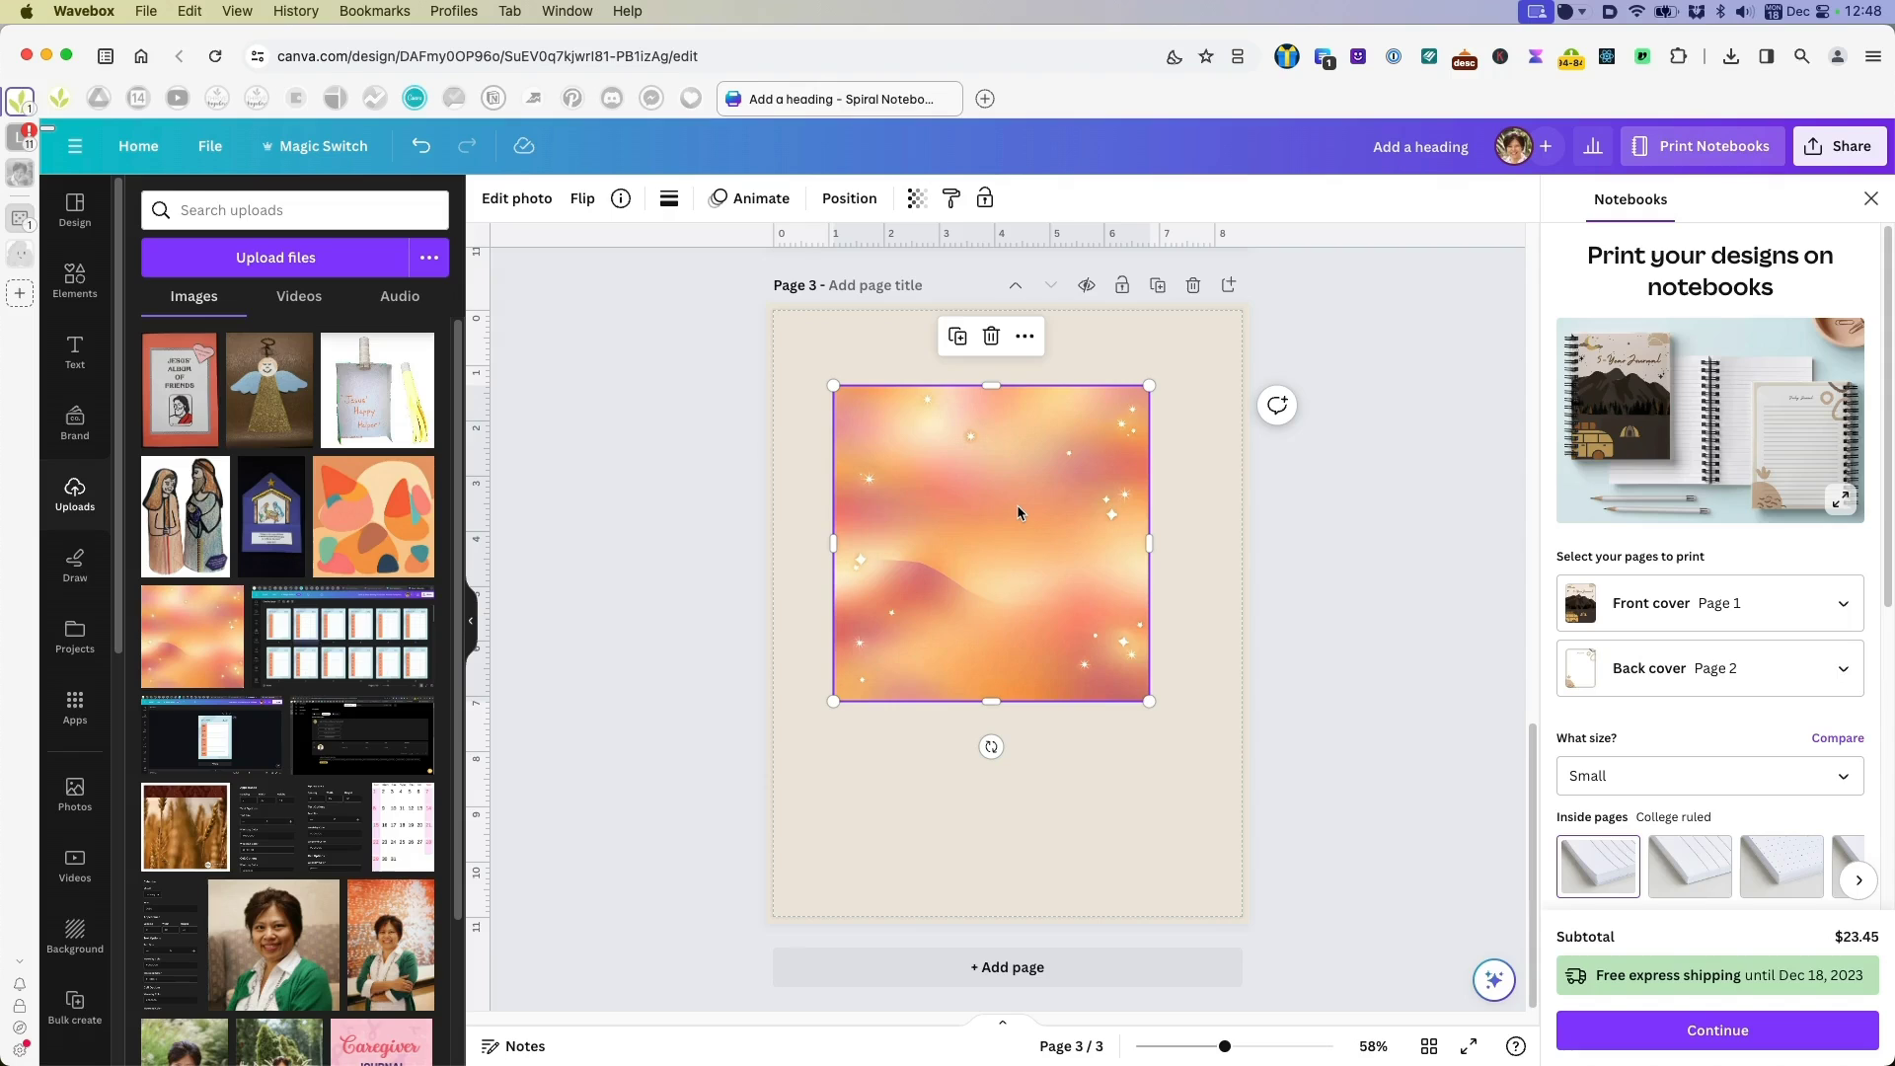
# Add a blank page 4 with a white background.
pyautogui.click(972, 970)
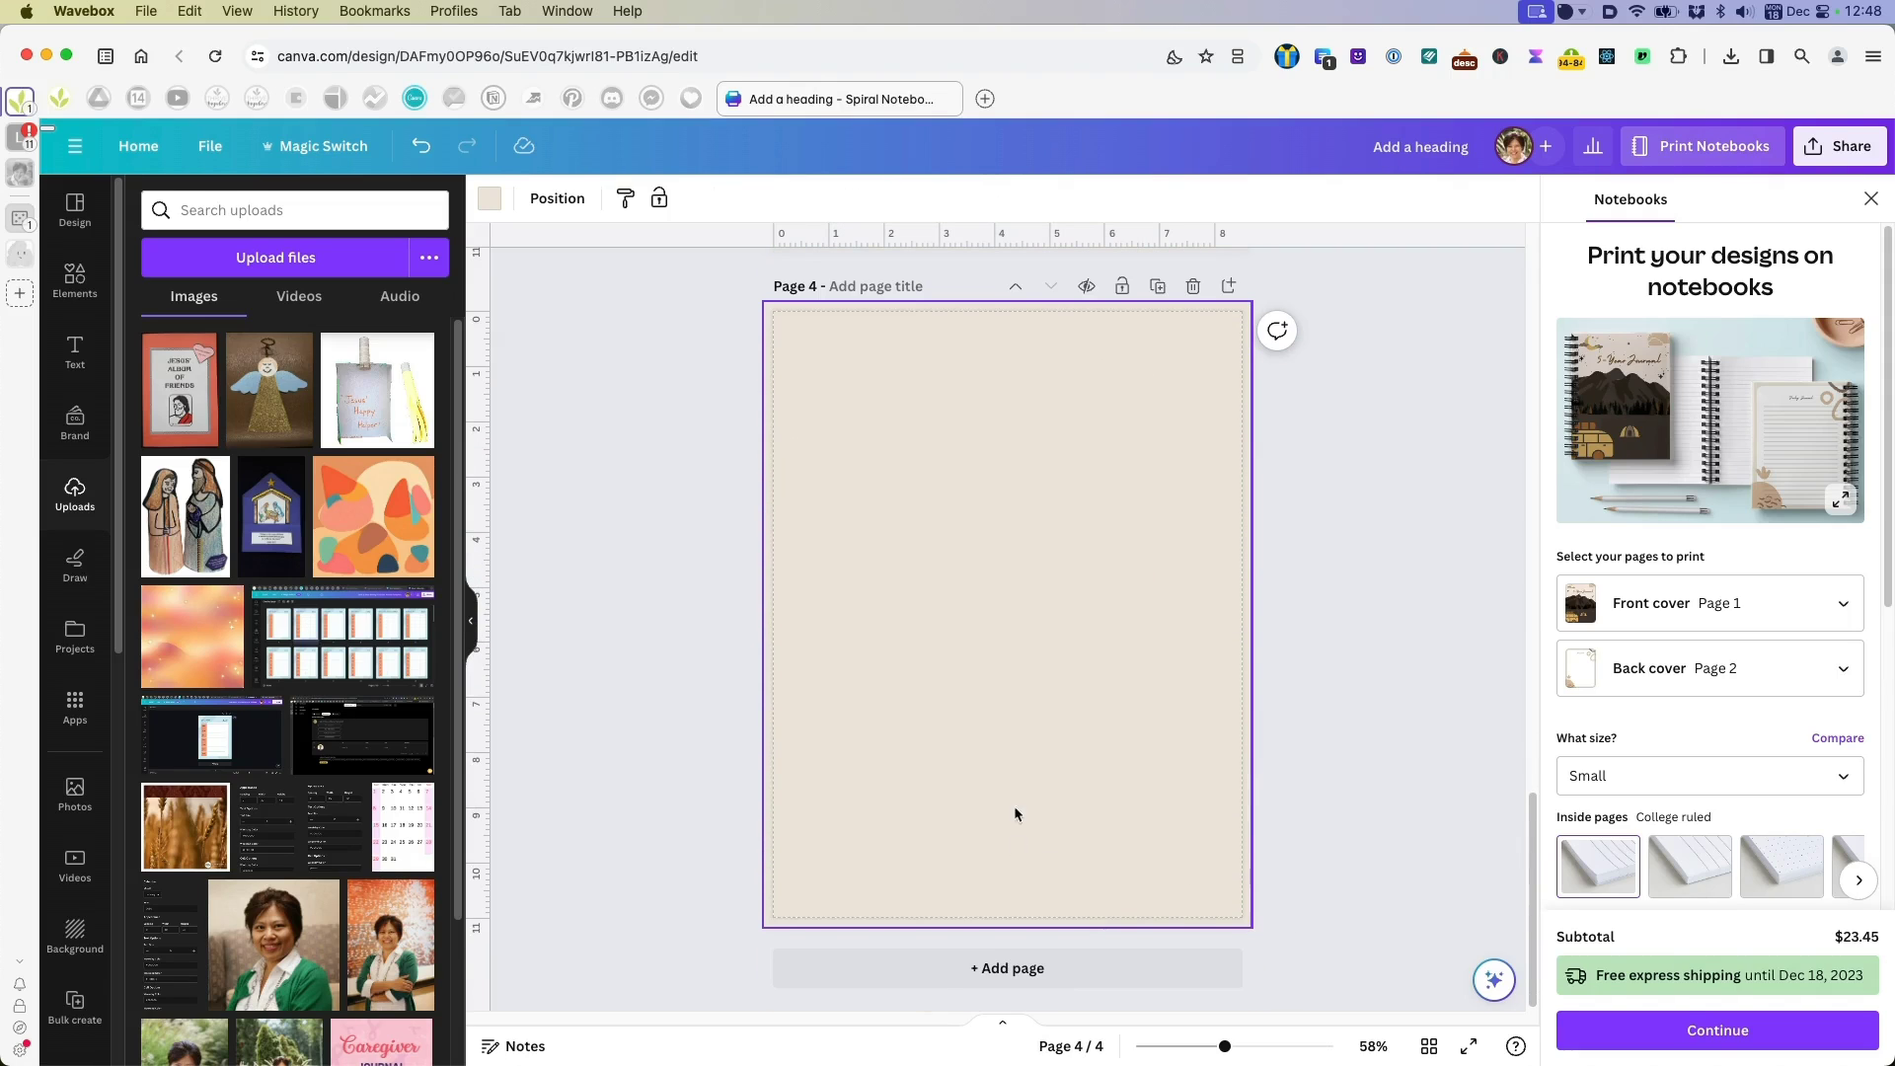
pyautogui.click(490, 198)
pyautogui.click(199, 425)
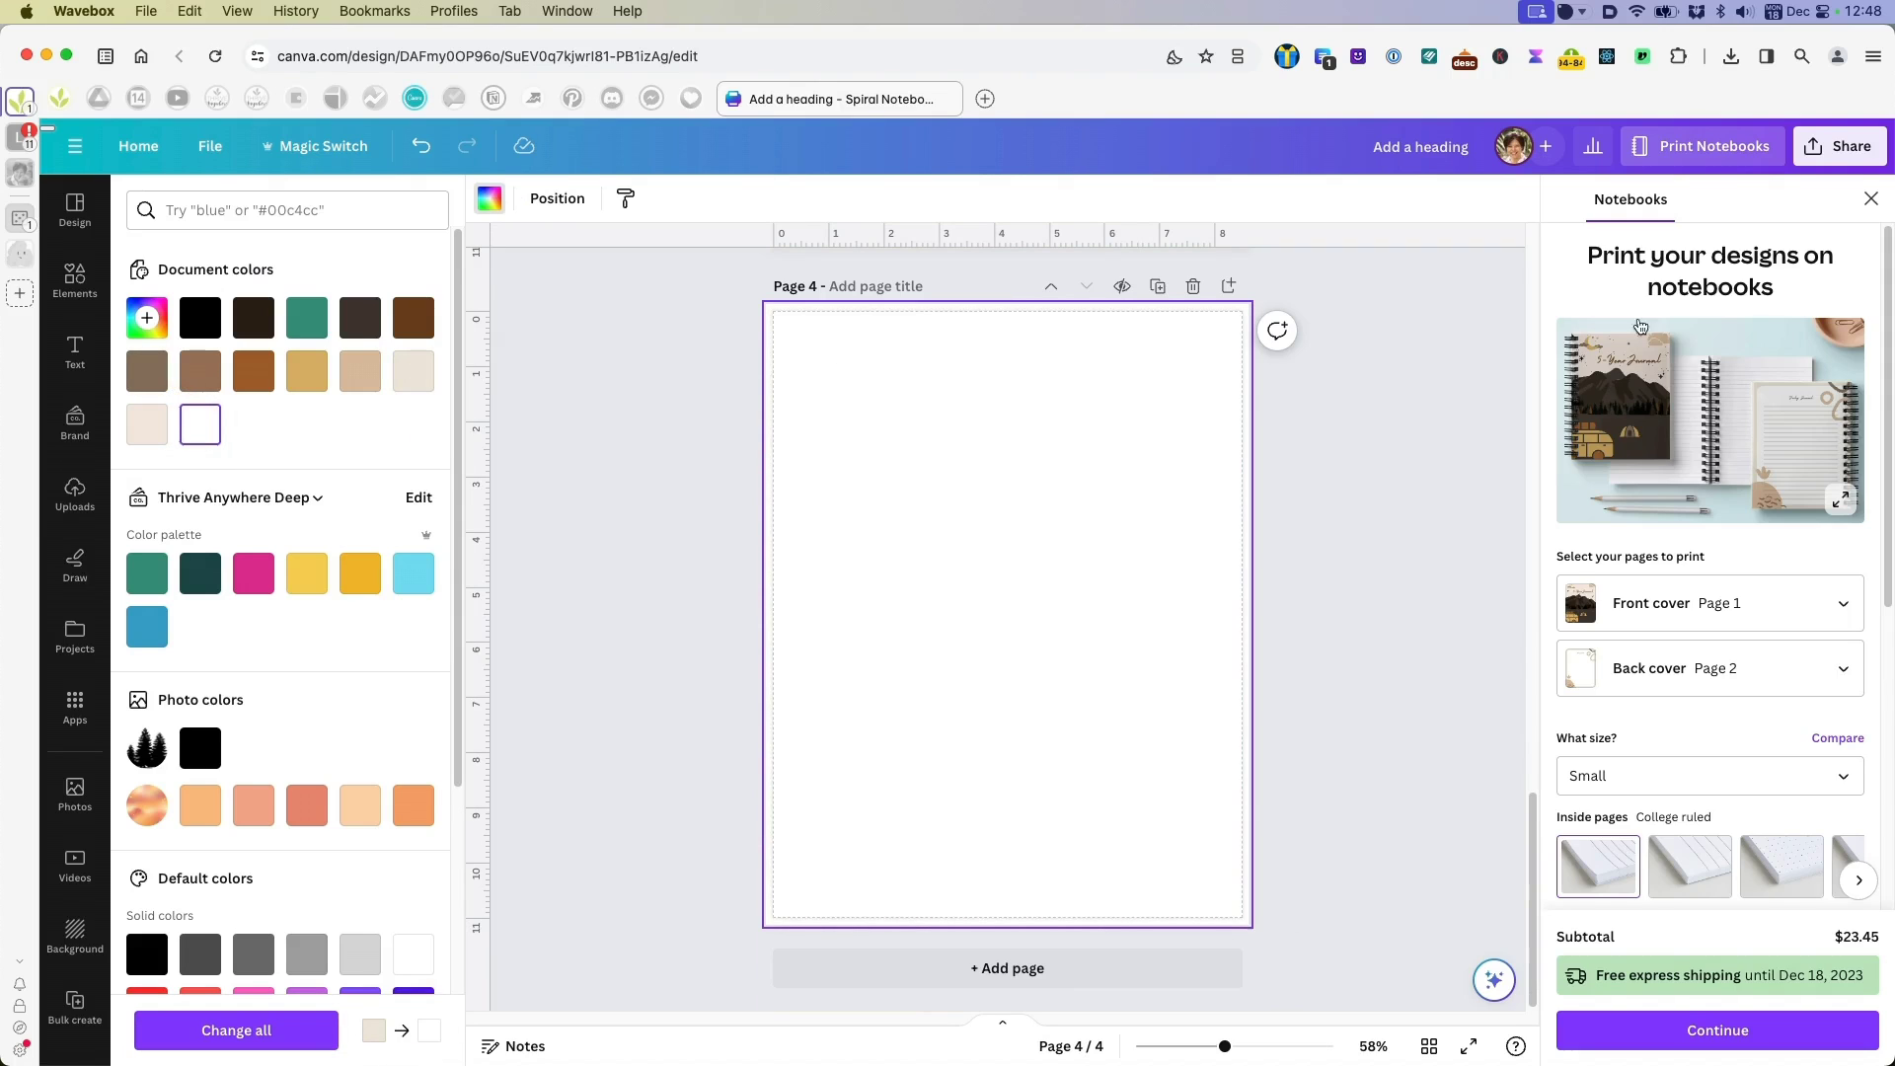
# Check the Share download settings, then shrink the page 3 gradient image to the square's size.
pyautogui.click(1868, 200)
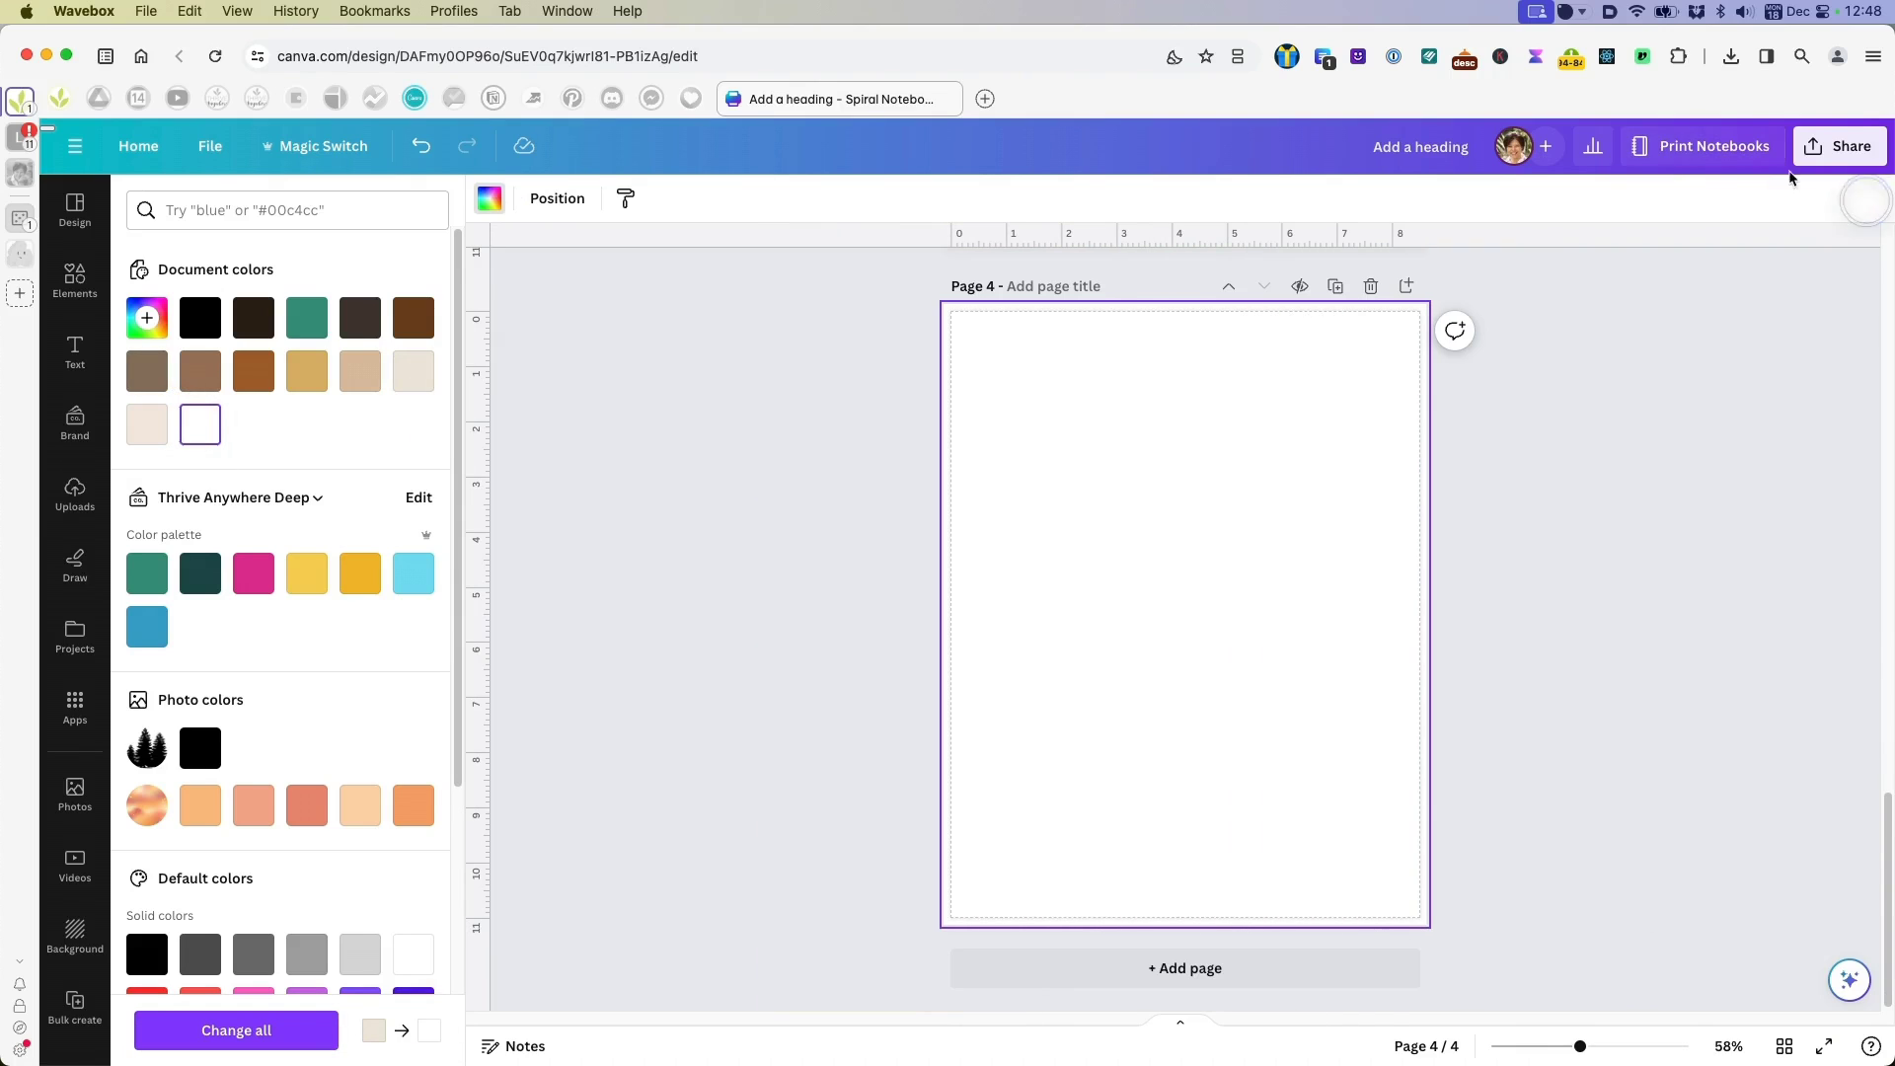
pyautogui.click(1843, 146)
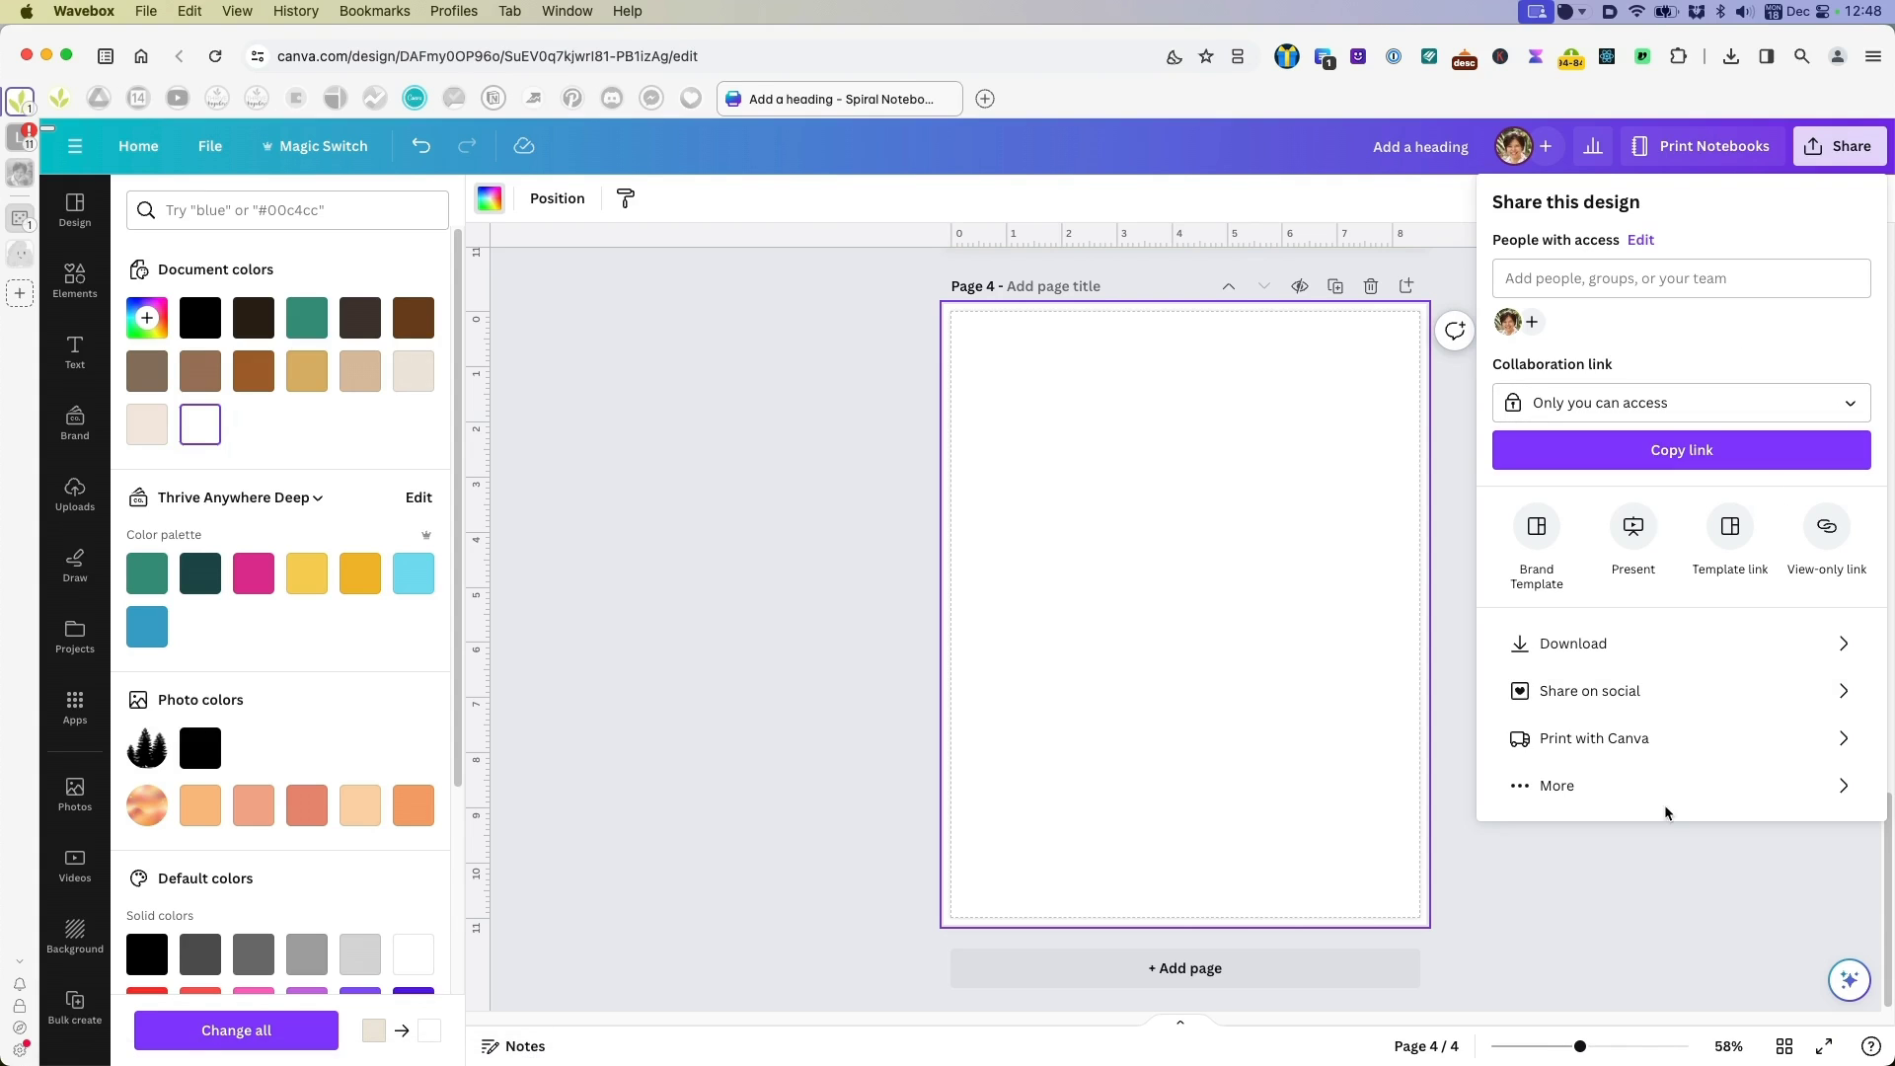
pyautogui.click(1697, 643)
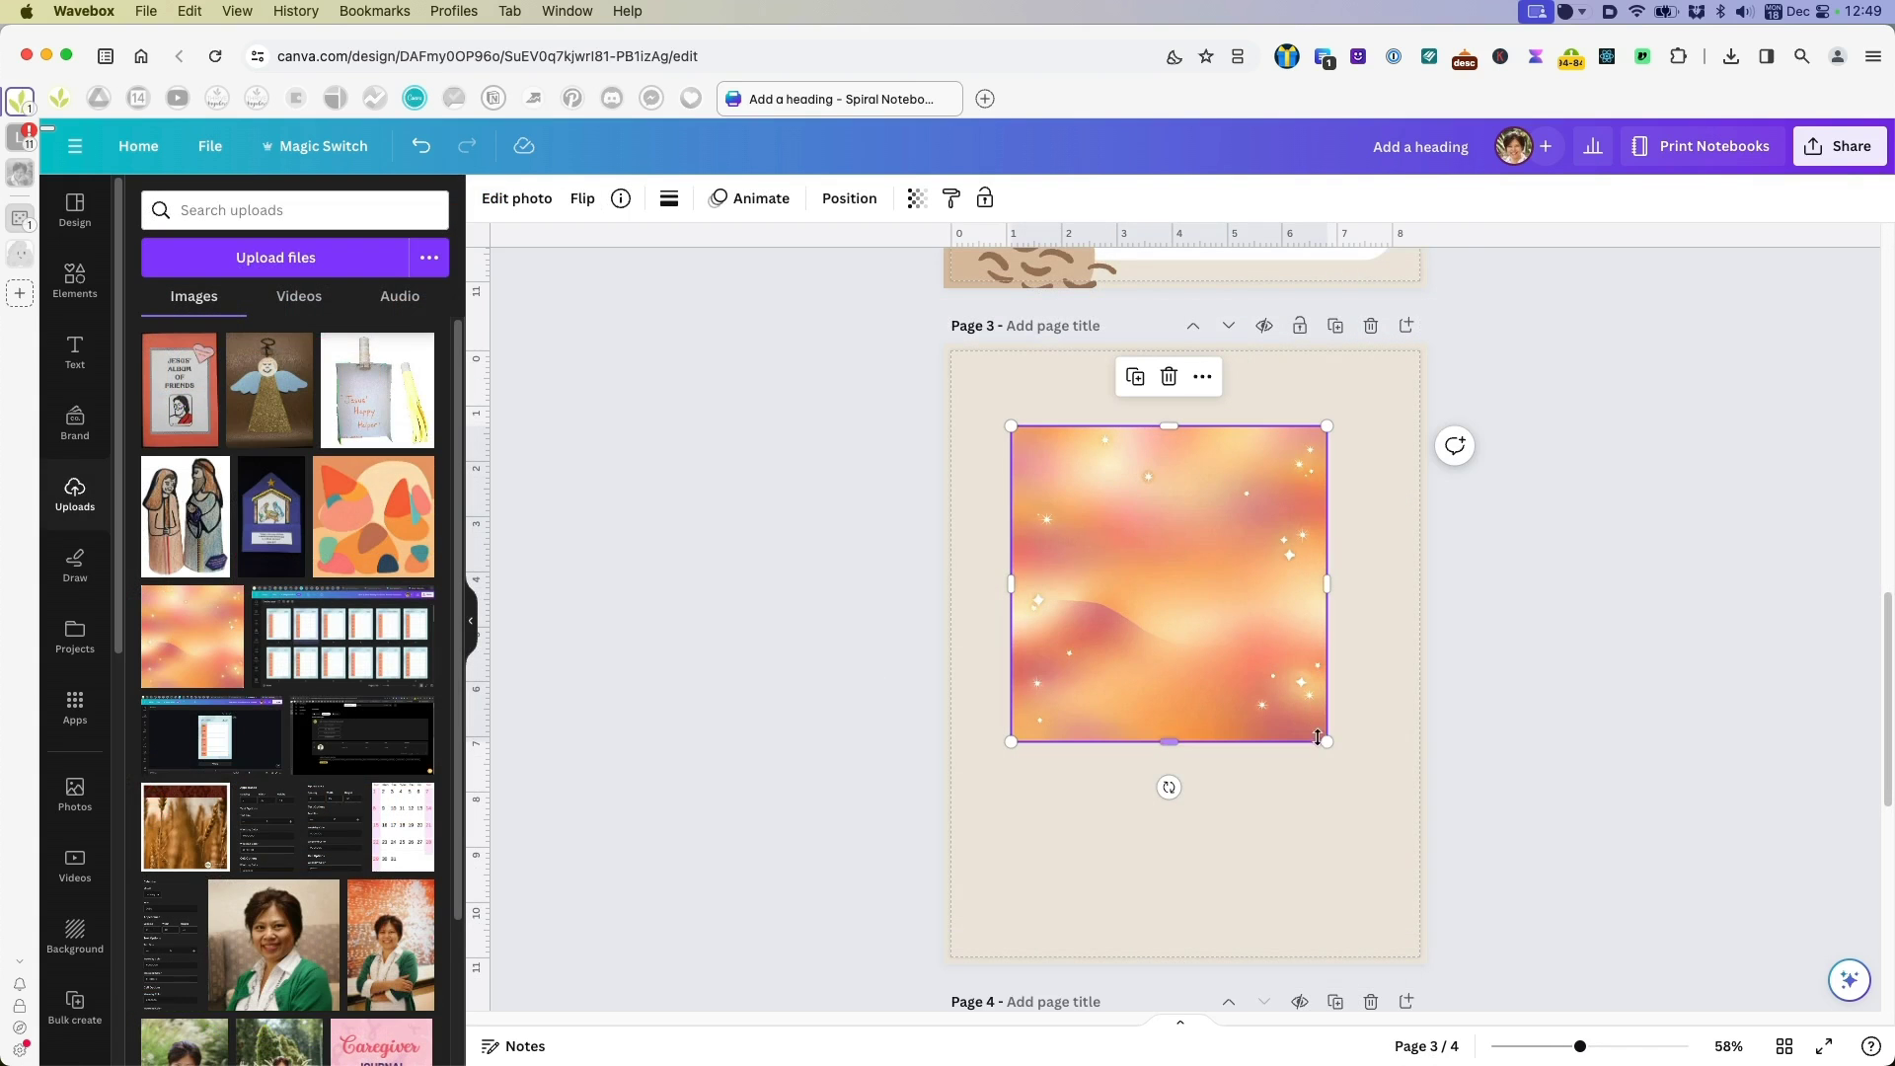
pyautogui.moveTo(1308, 732); pyautogui.dragTo(1136, 568)
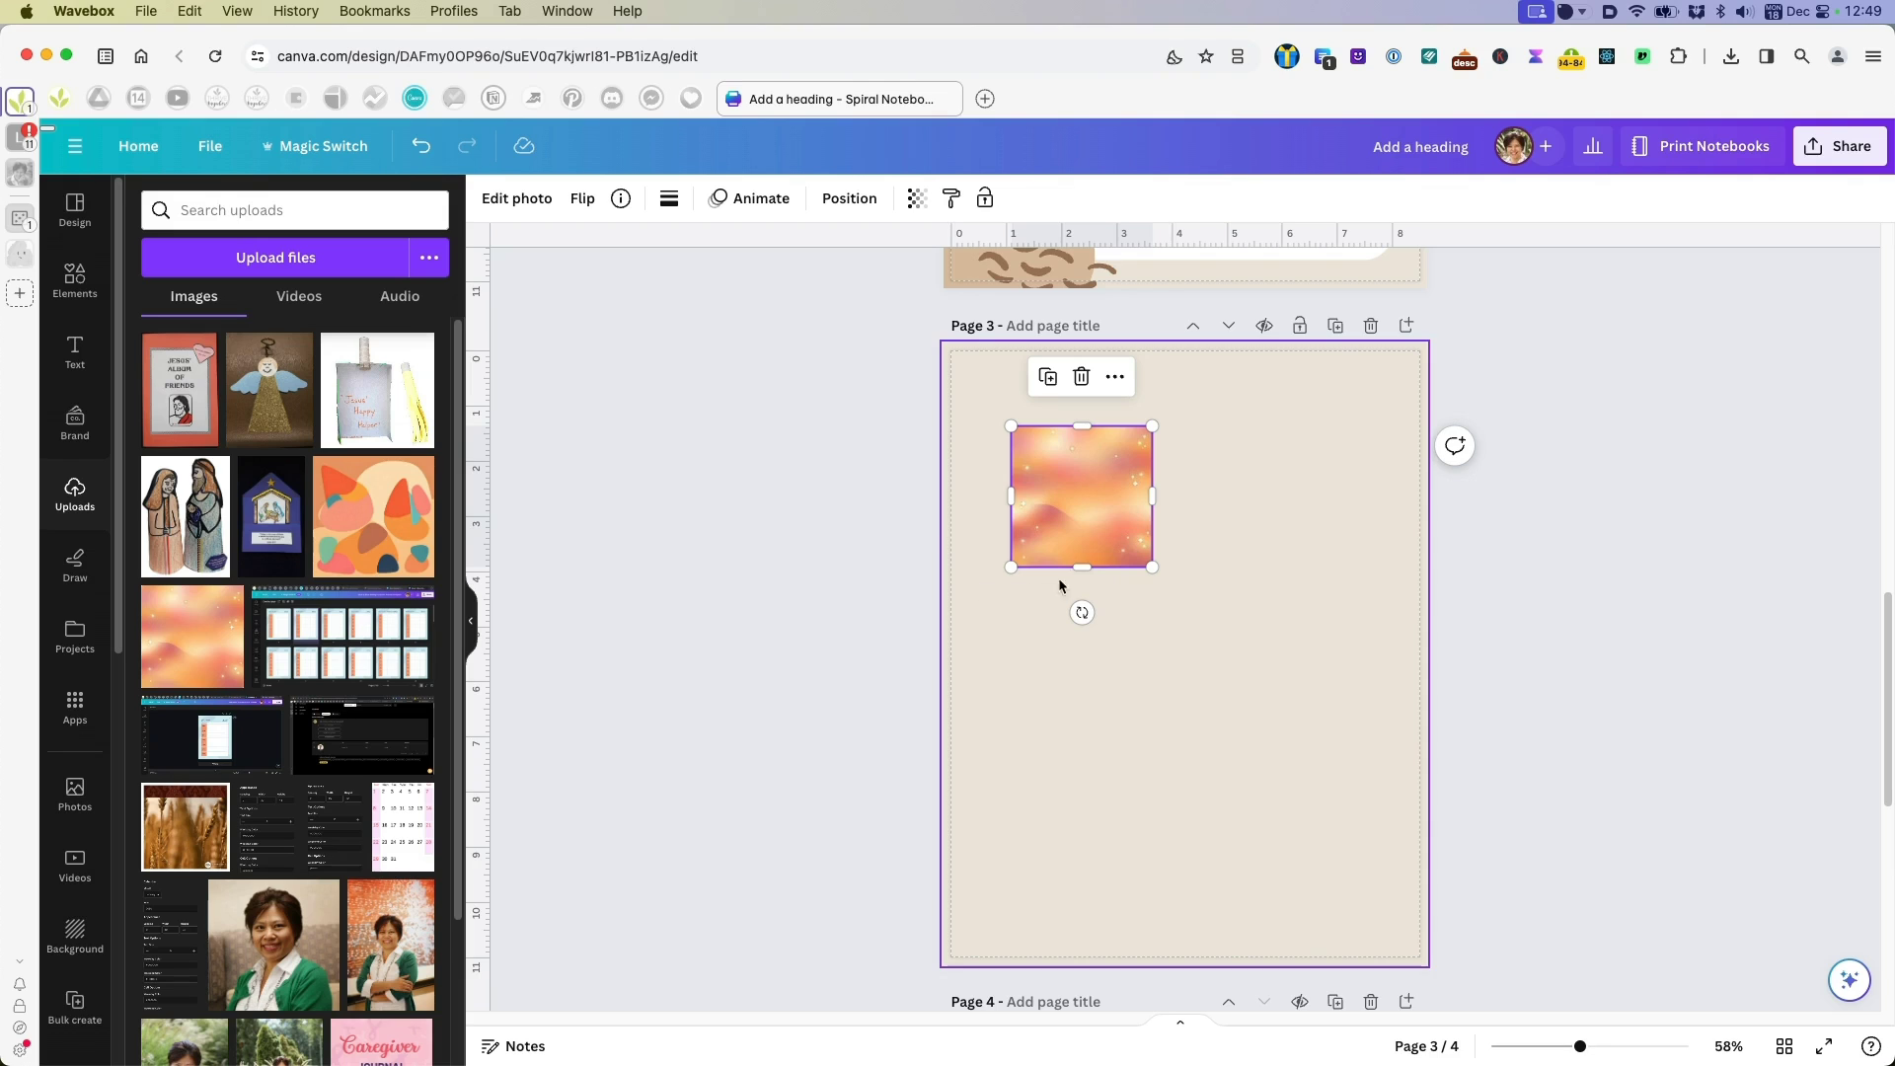
# Zoom in on the gradient image and bring up the Shadows effects under Edit photo.
pyautogui.scroll(5, 1103, 576)
pyautogui.scroll(3, 1103, 576)
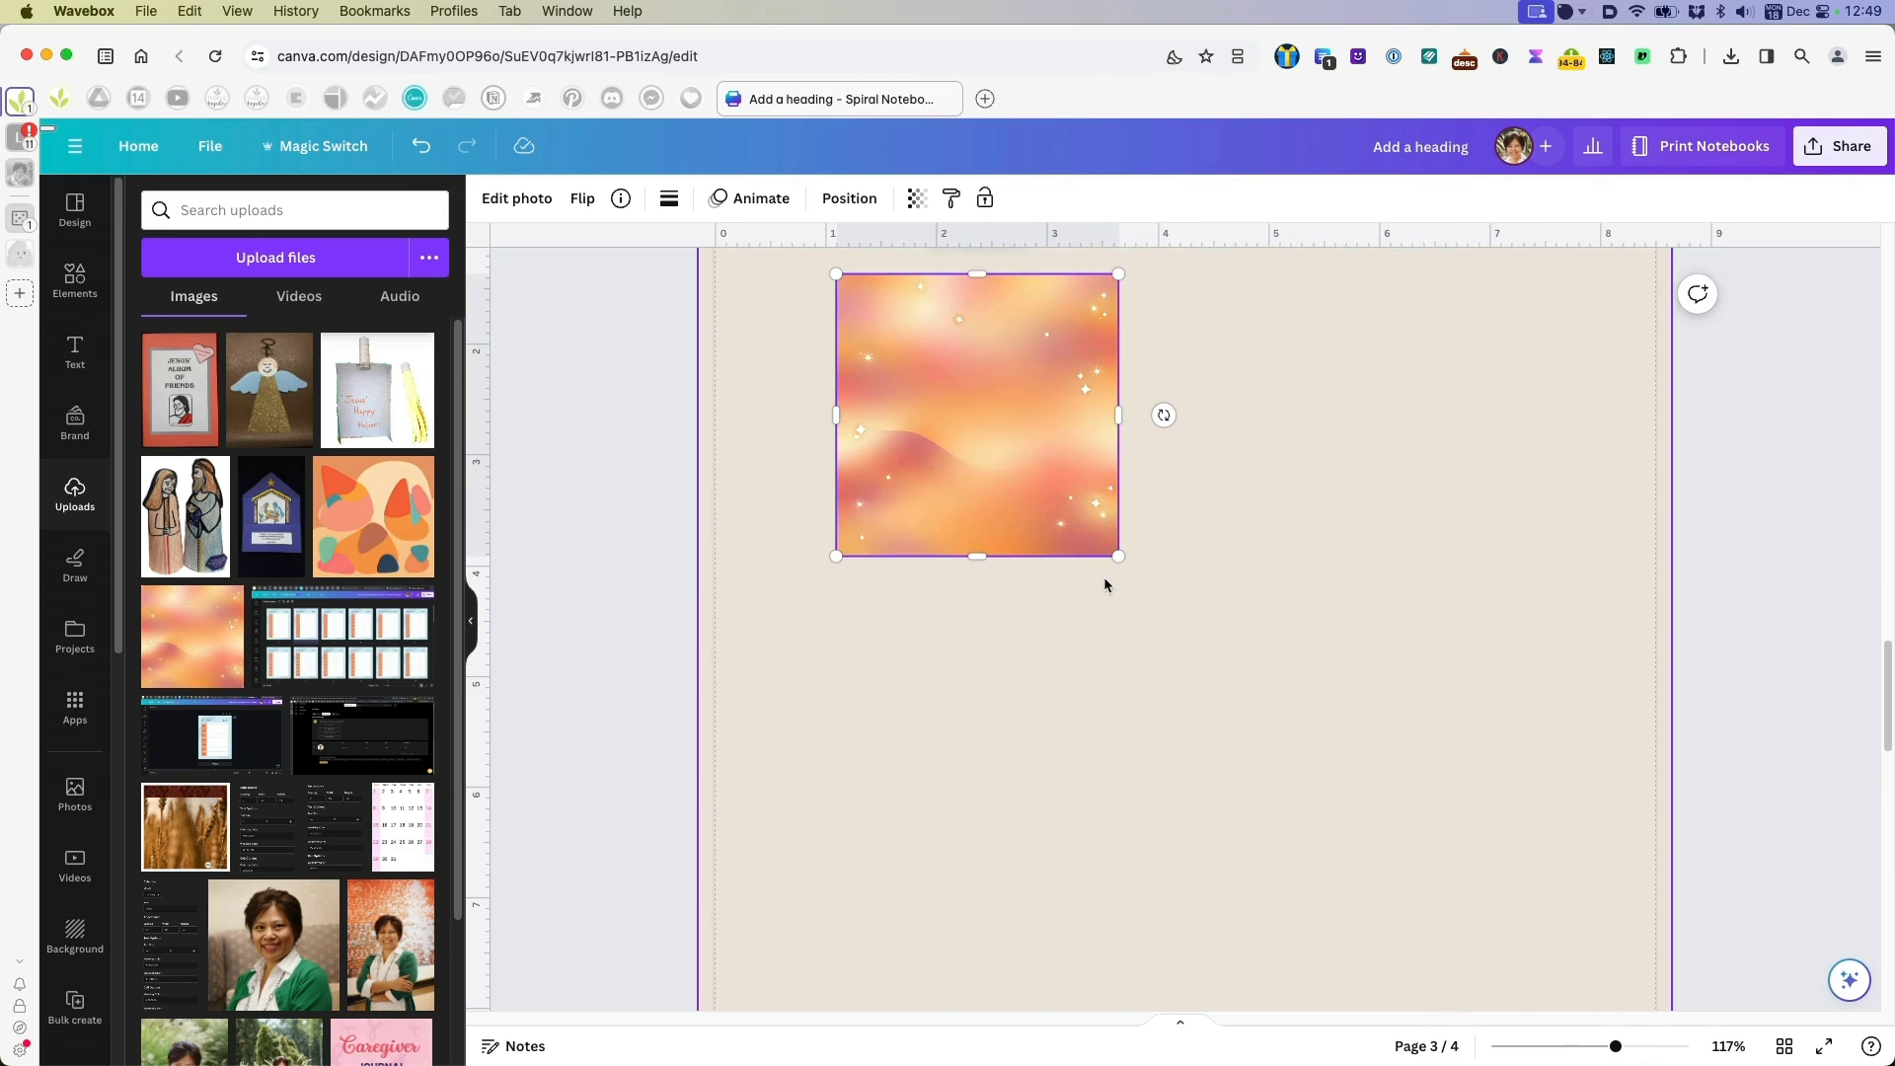
pyautogui.scroll(2, 1204, 542)
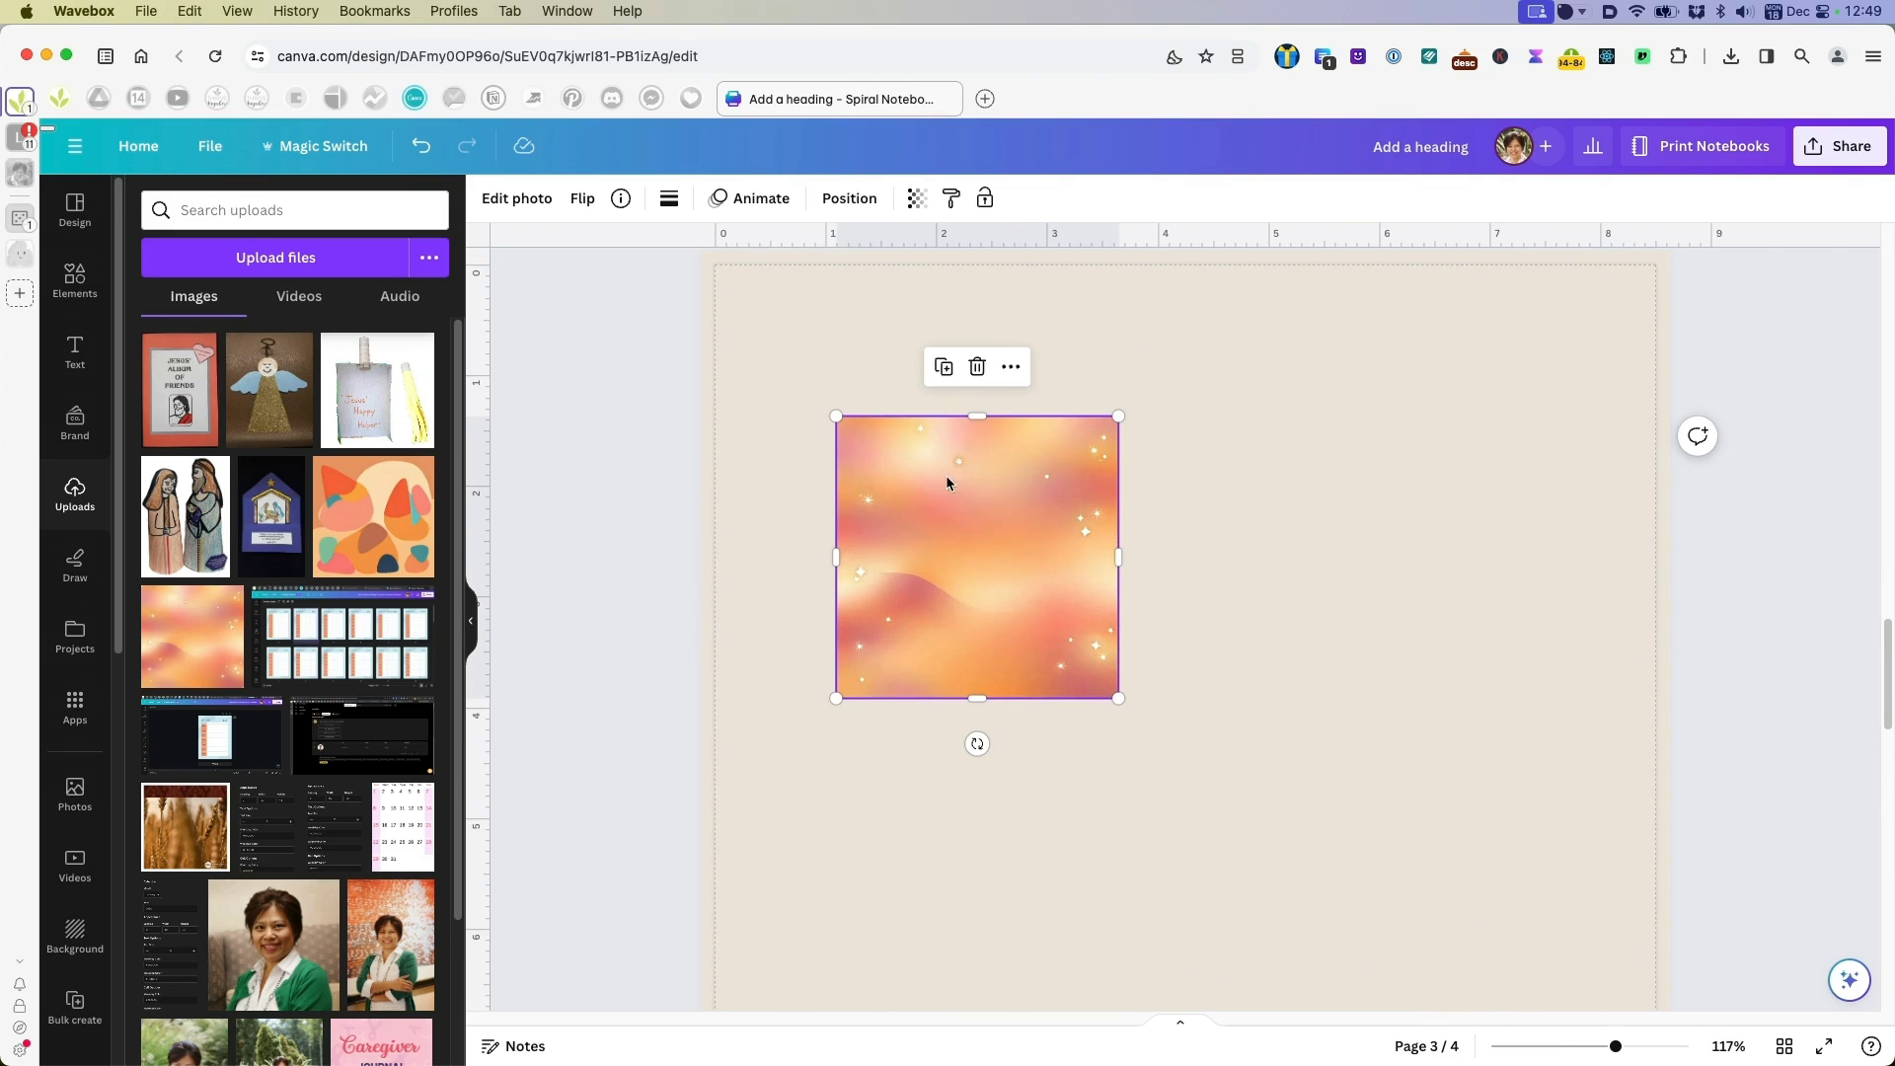
pyautogui.click(504, 199)
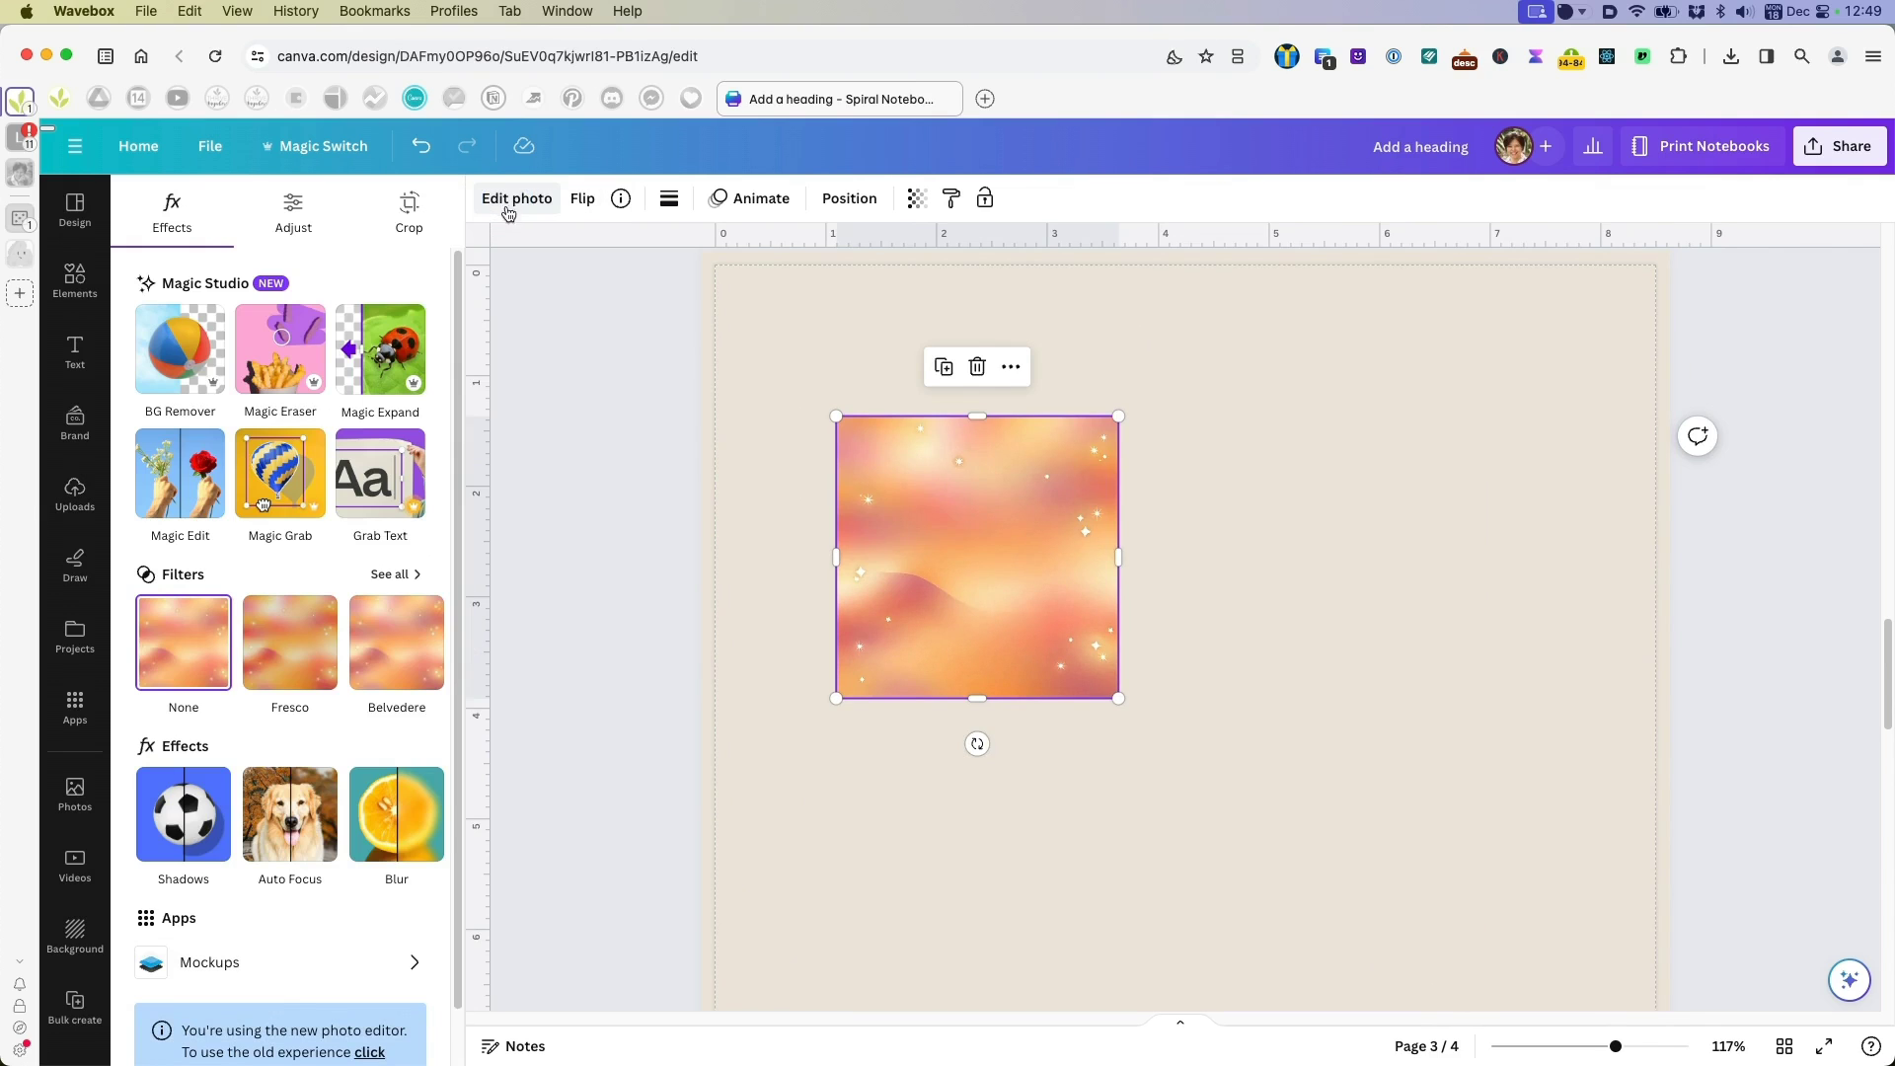
pyautogui.scroll(-1, 219, 593)
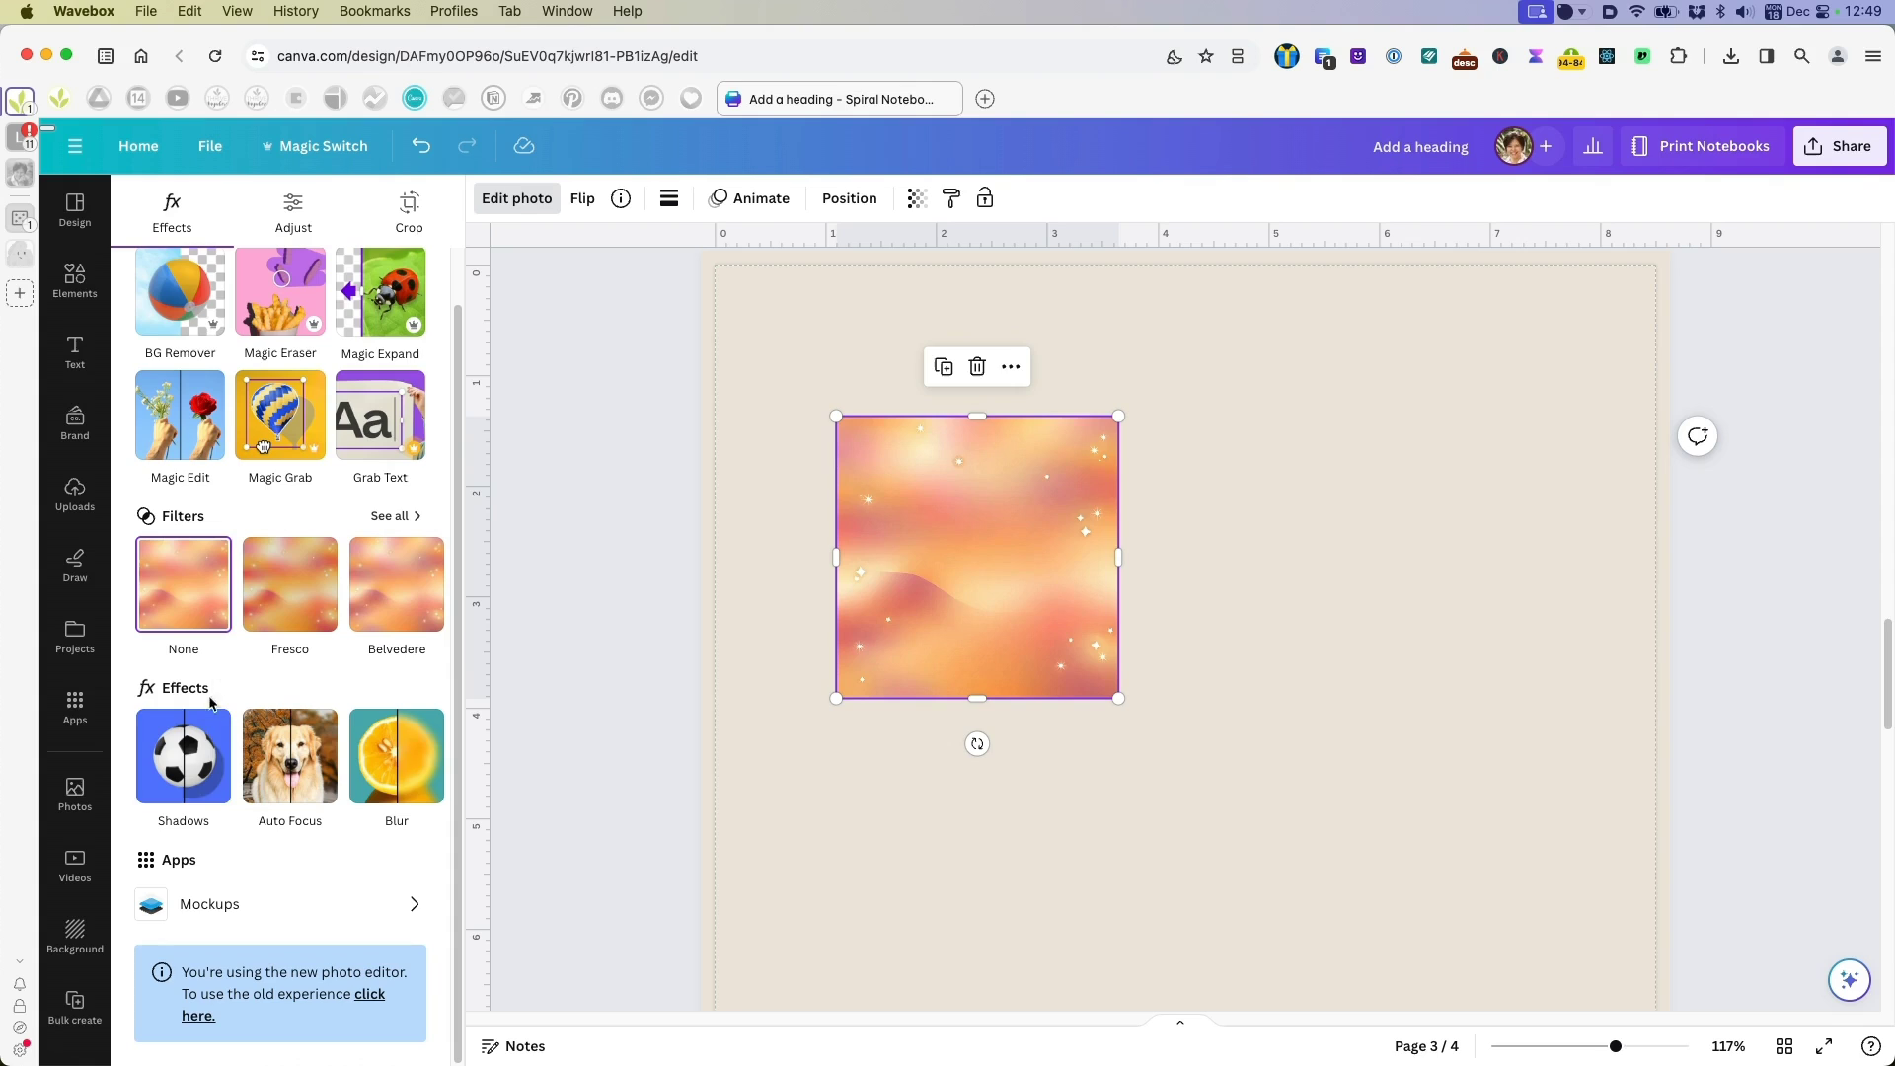
pyautogui.click(198, 742)
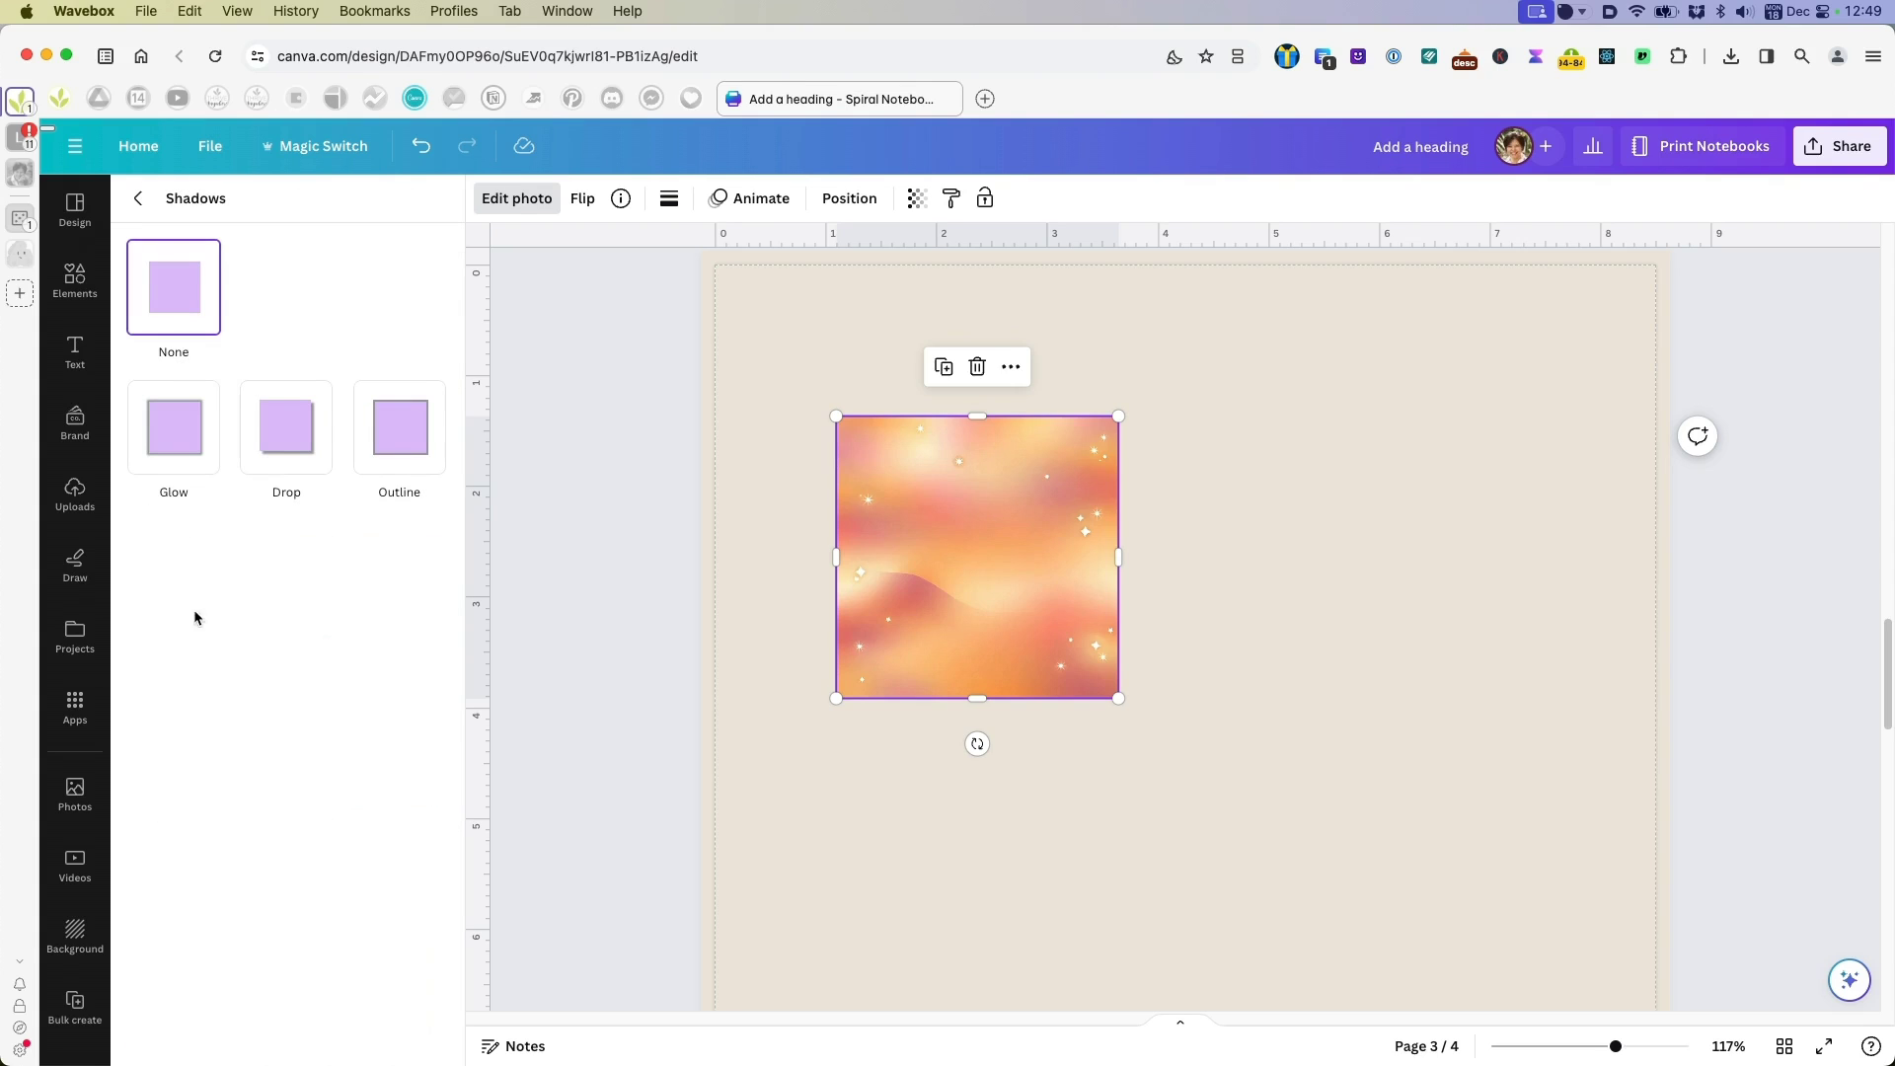
# Apply a Drop shadow with size 5, blur 15, distance 59, and enlarge the image to 2.6 × 2.6.
pyautogui.click(280, 435)
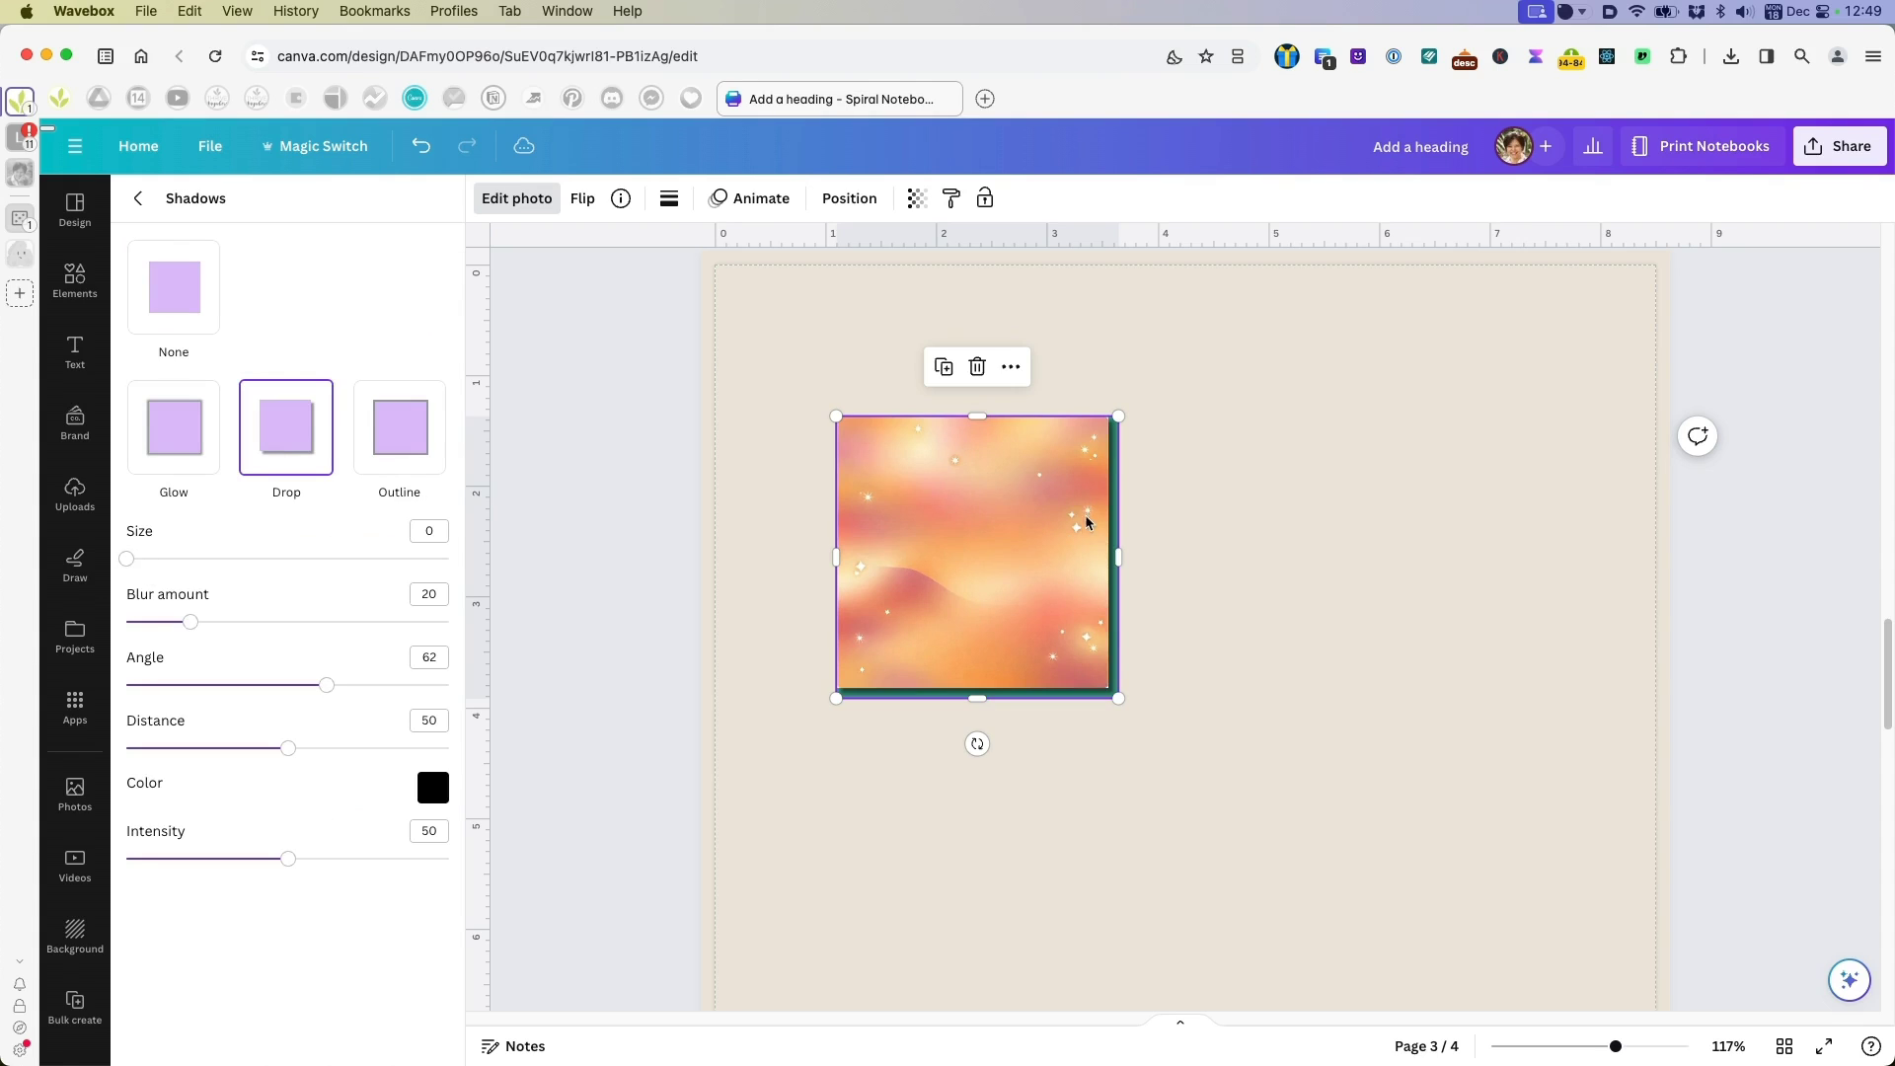
pyautogui.press('super+z')
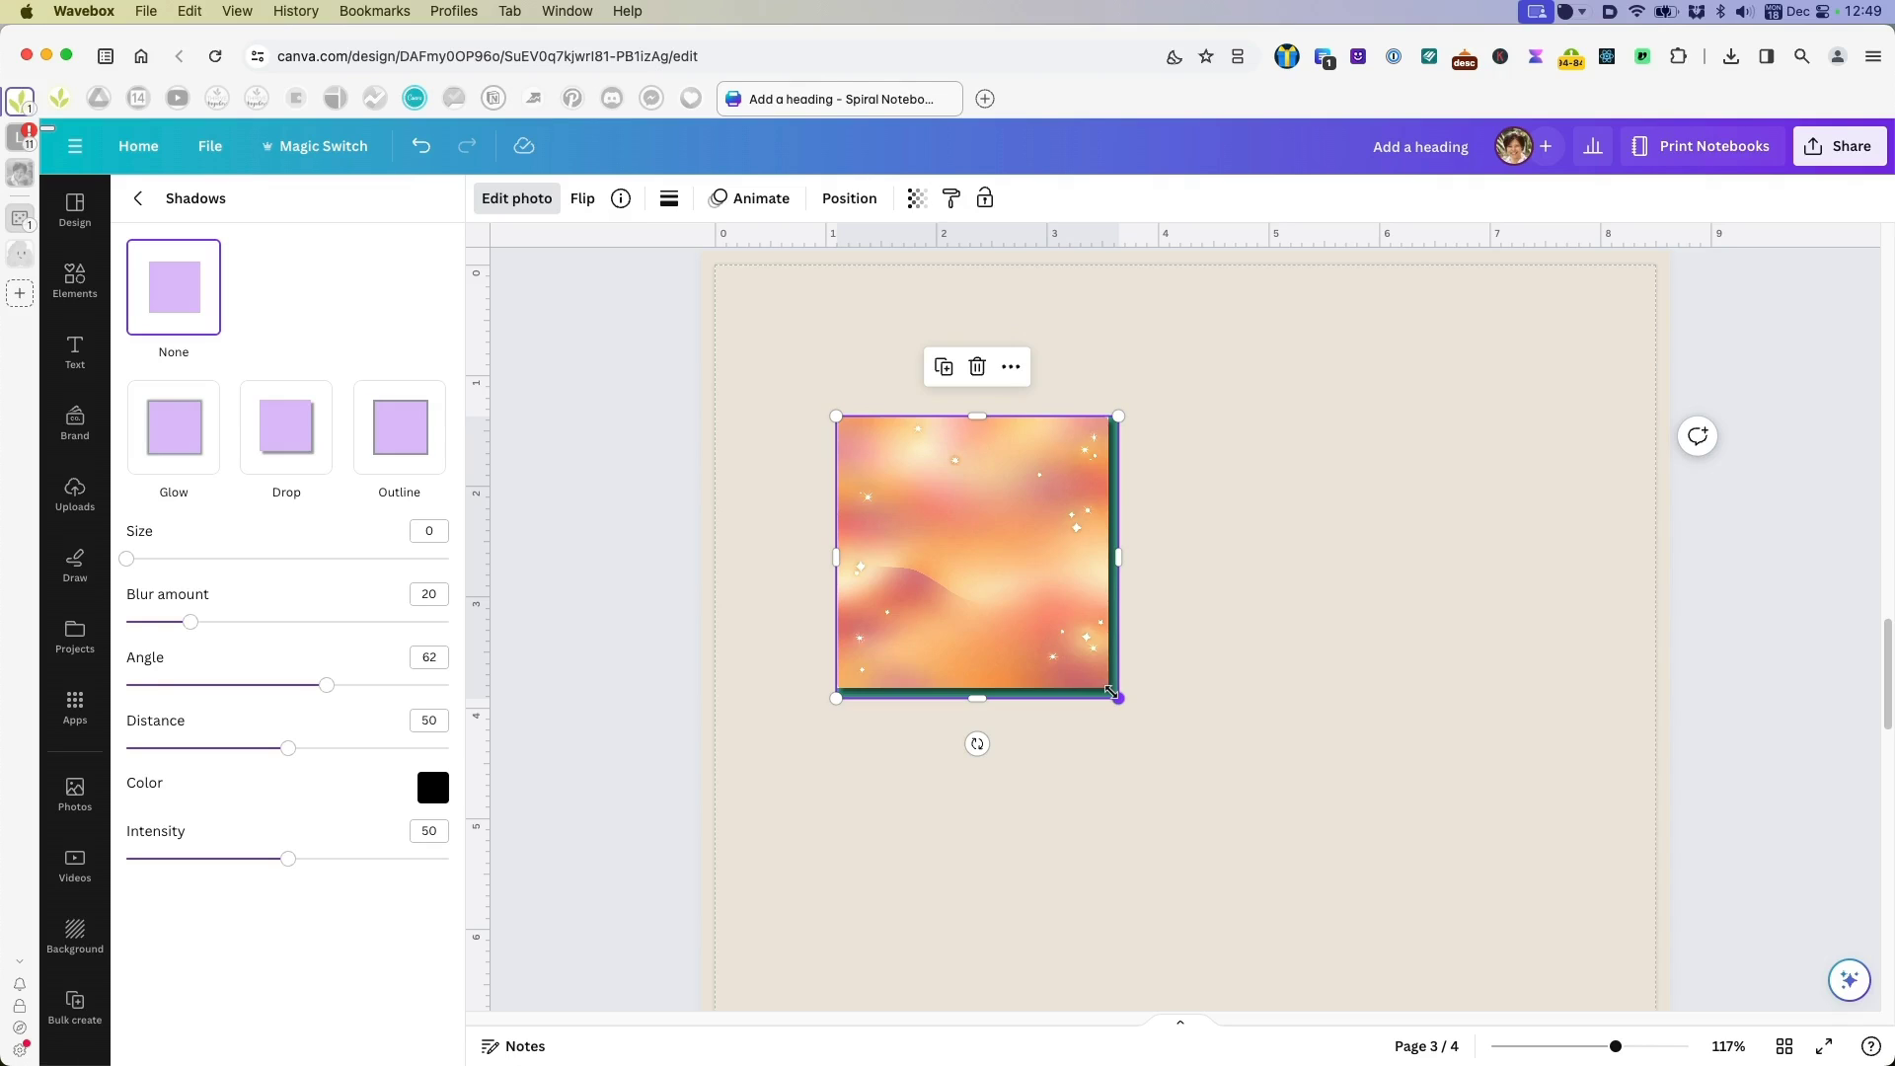
pyautogui.moveTo(127, 559); pyautogui.dragTo(143, 561)
pyautogui.moveTo(187, 624)
pyautogui.mouseDown()
pyautogui.moveTo(209, 626)
pyautogui.moveTo(159, 625)
pyautogui.moveTo(176, 626)
pyautogui.mouseUp()
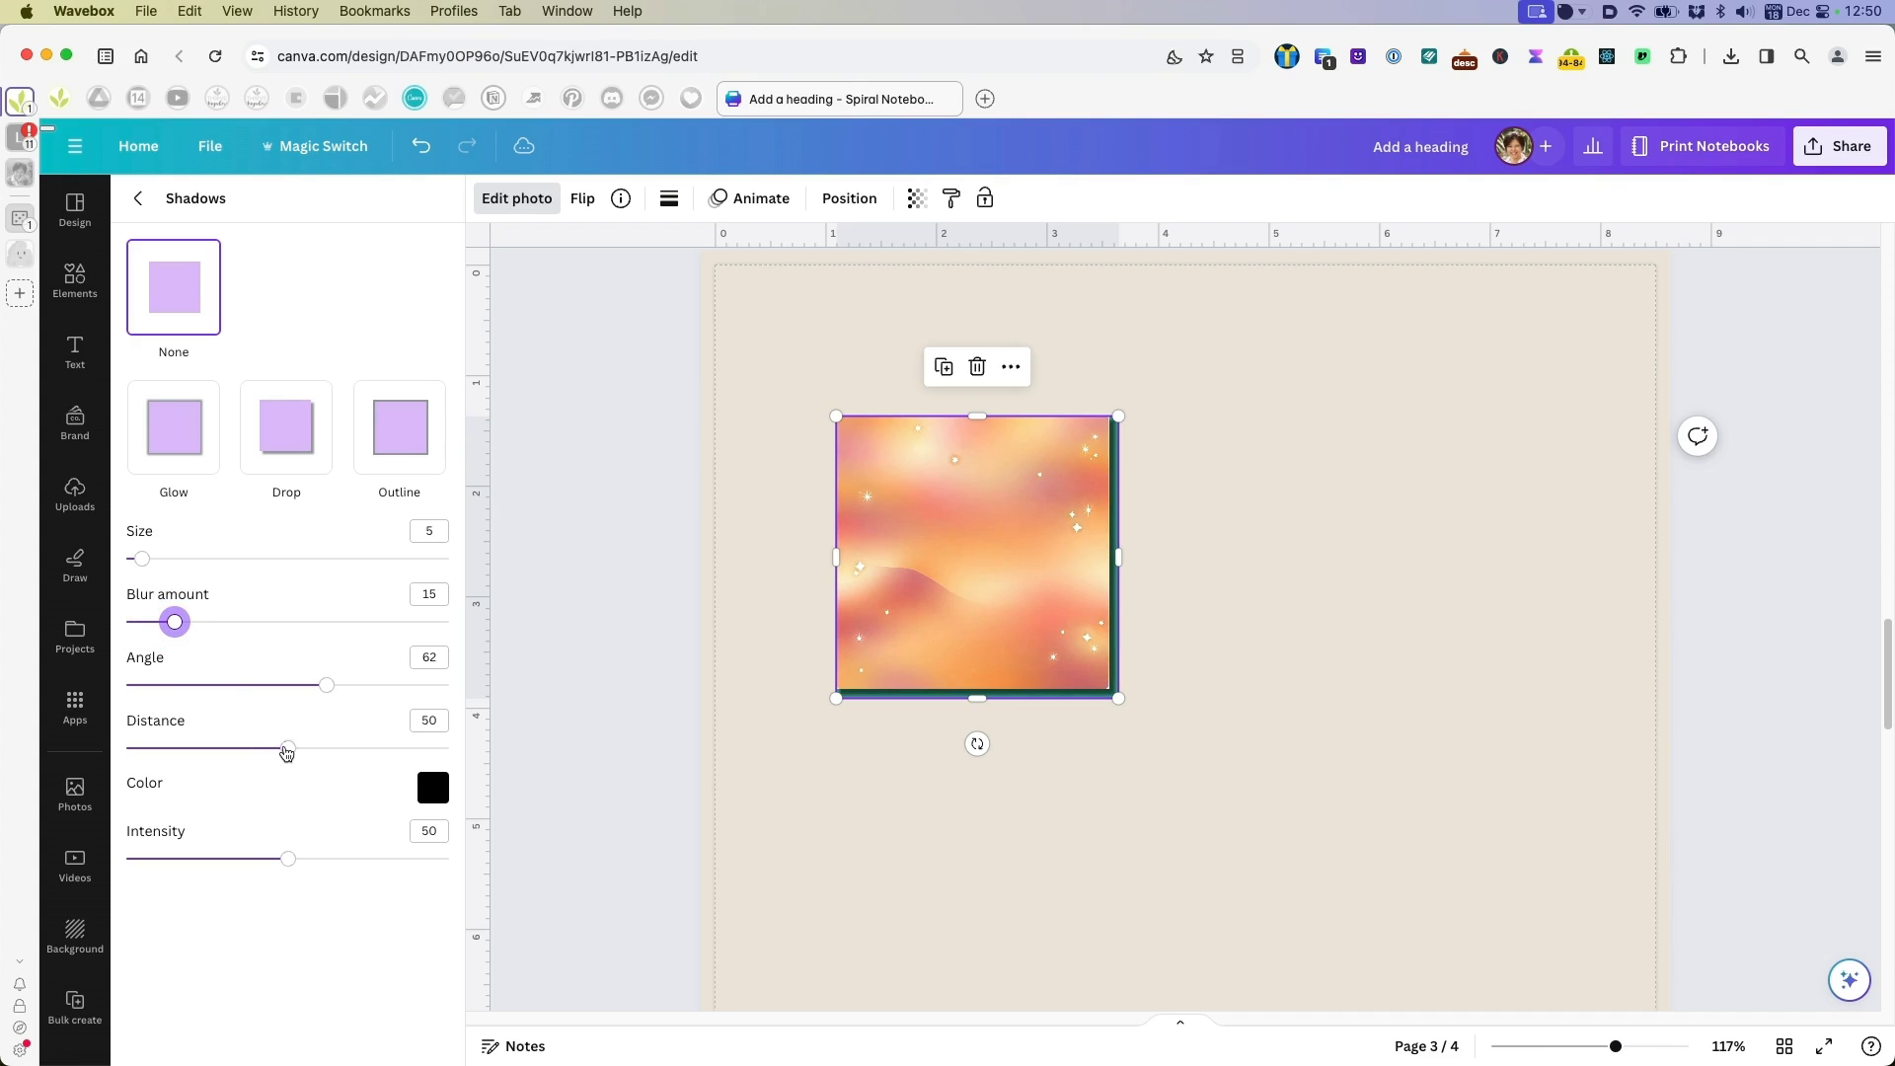
pyautogui.moveTo(288, 748)
pyautogui.mouseDown()
pyautogui.moveTo(330, 748)
pyautogui.moveTo(316, 756)
pyautogui.mouseUp()
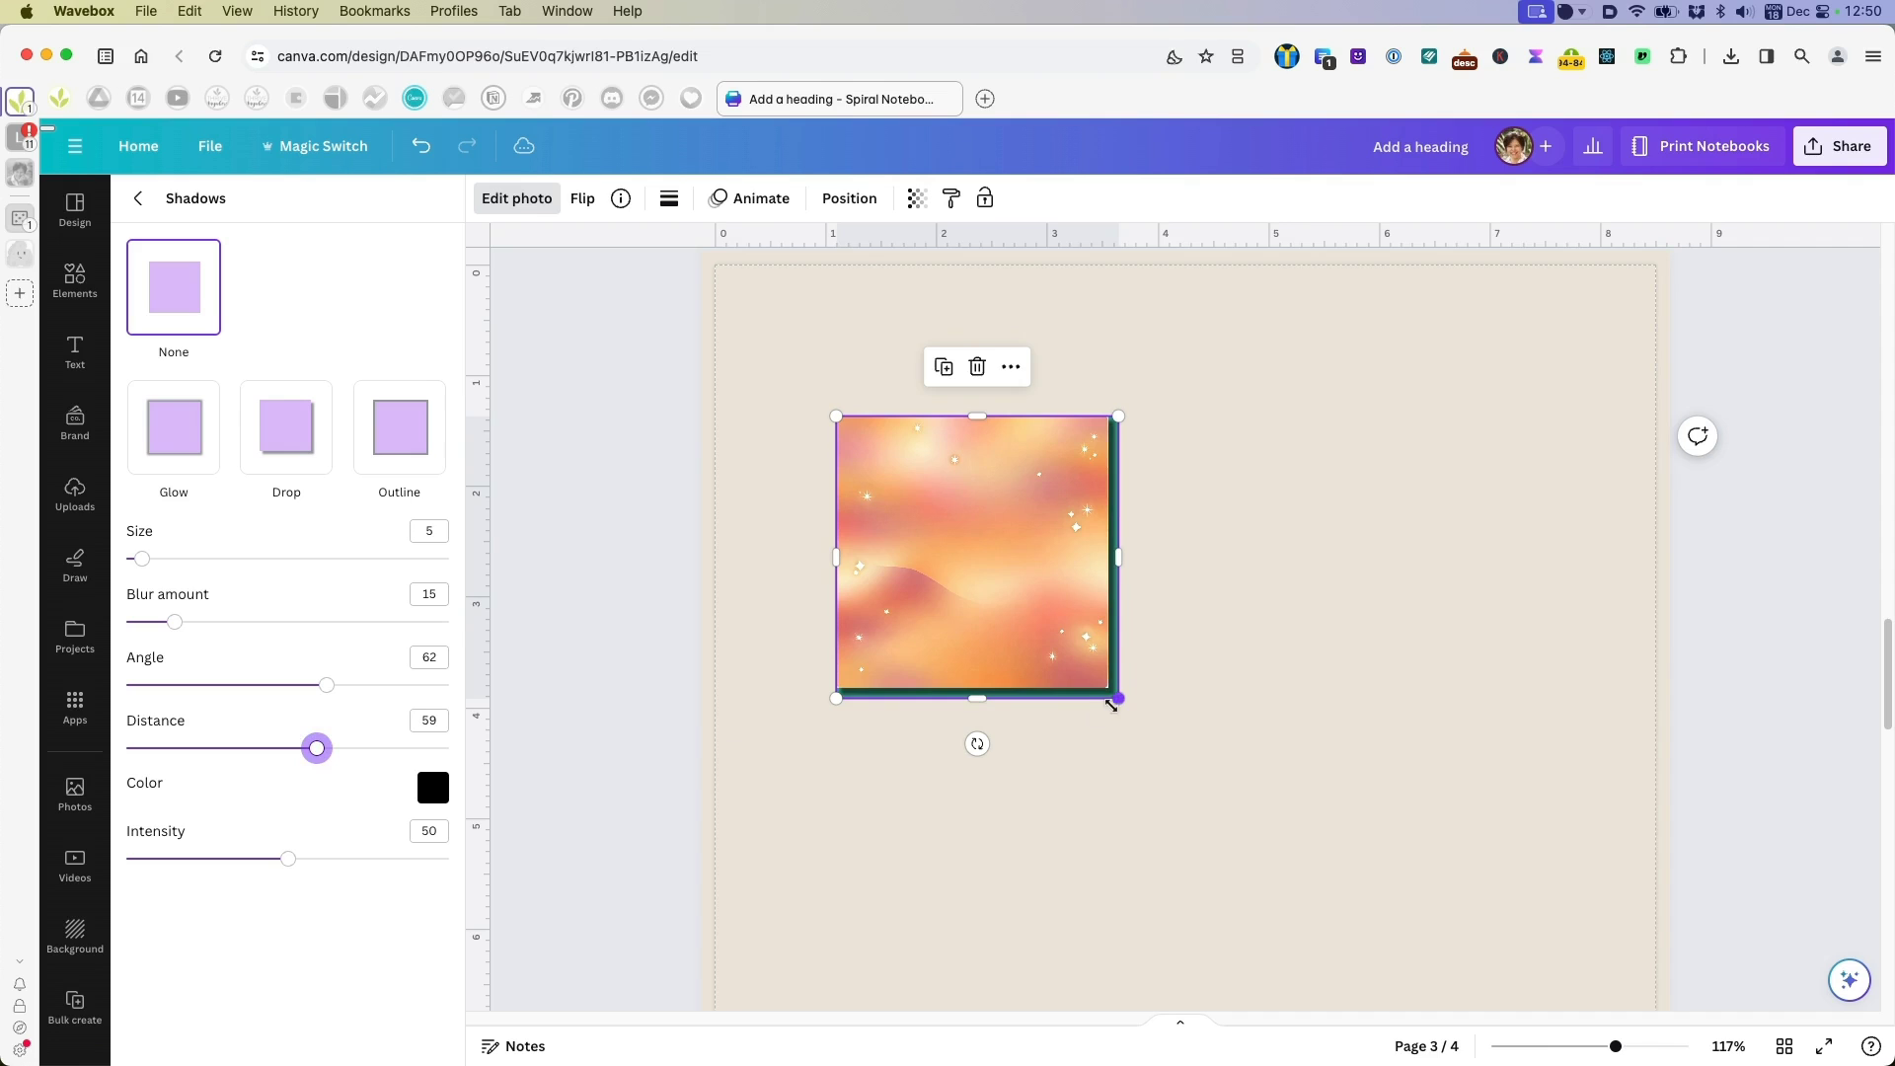
pyautogui.moveTo(1115, 702); pyautogui.dragTo(1124, 714)
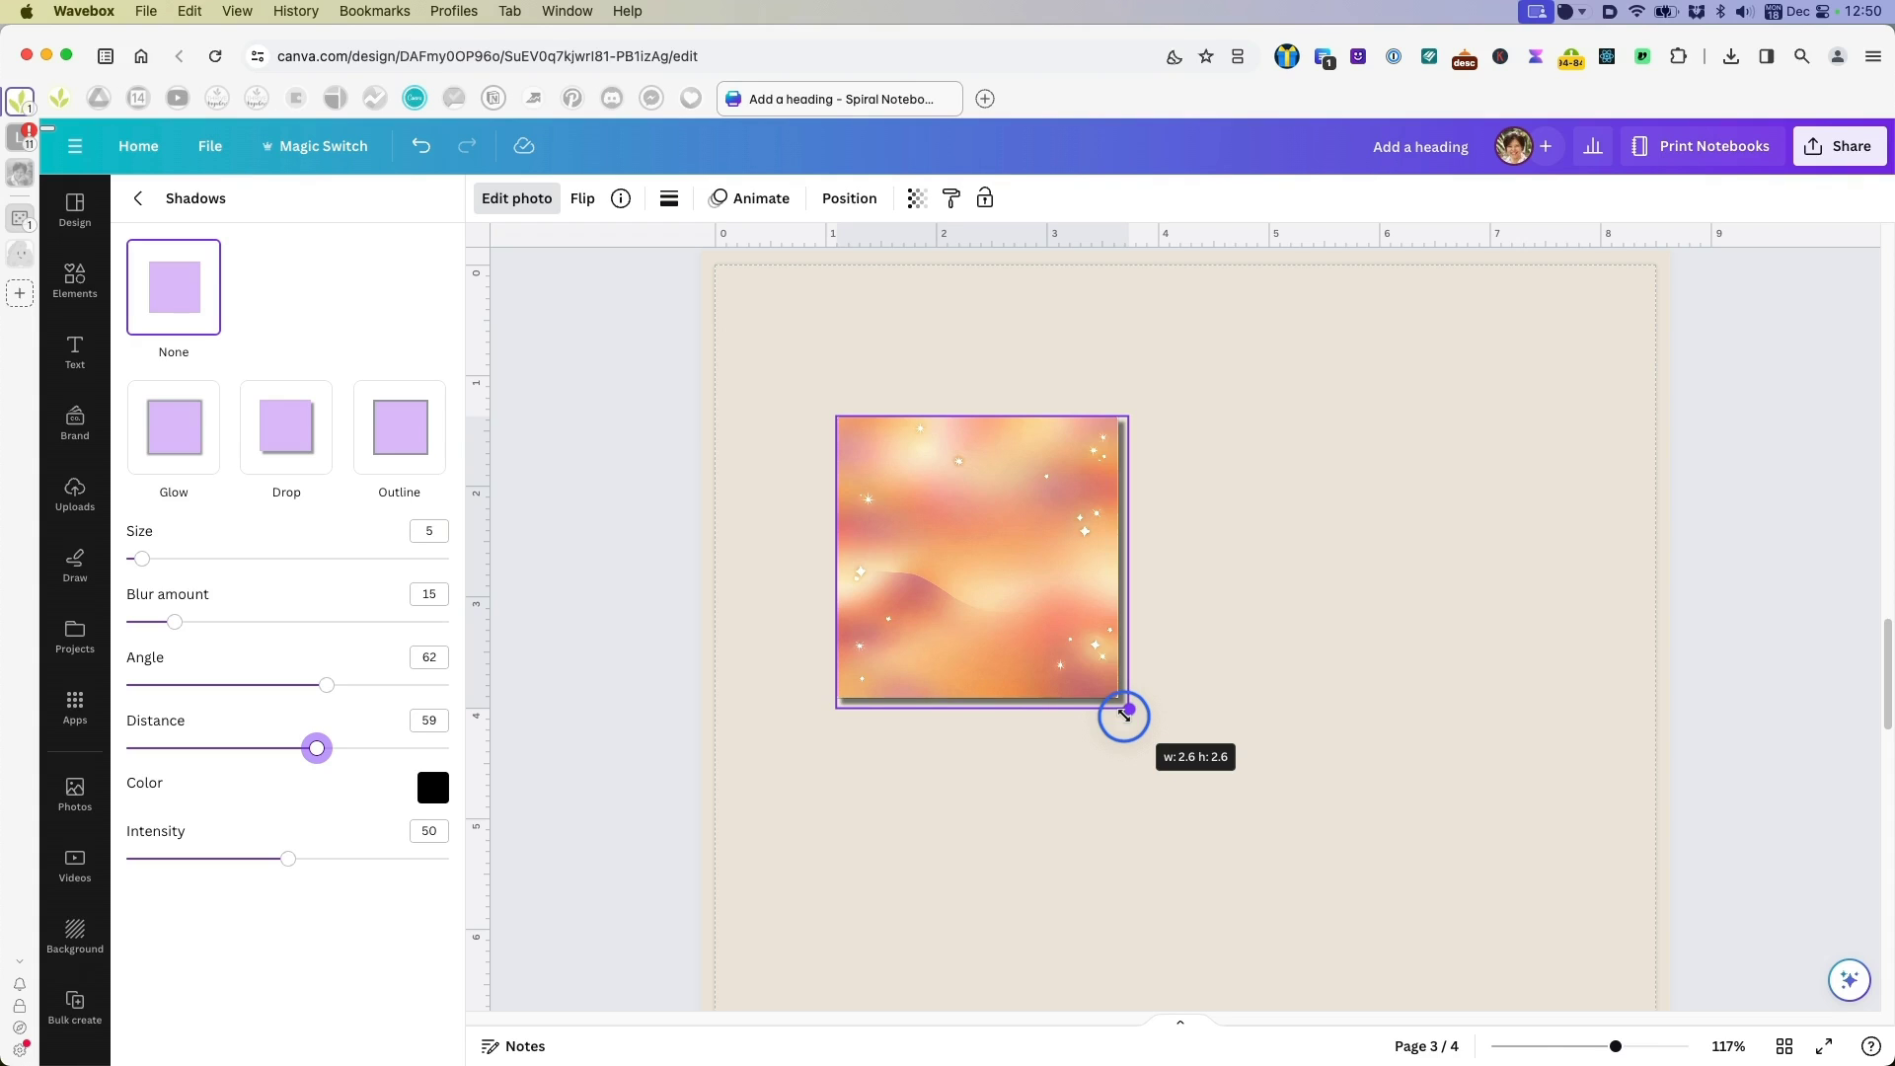
pyautogui.moveTo(1124, 714); pyautogui.dragTo(1125, 714)
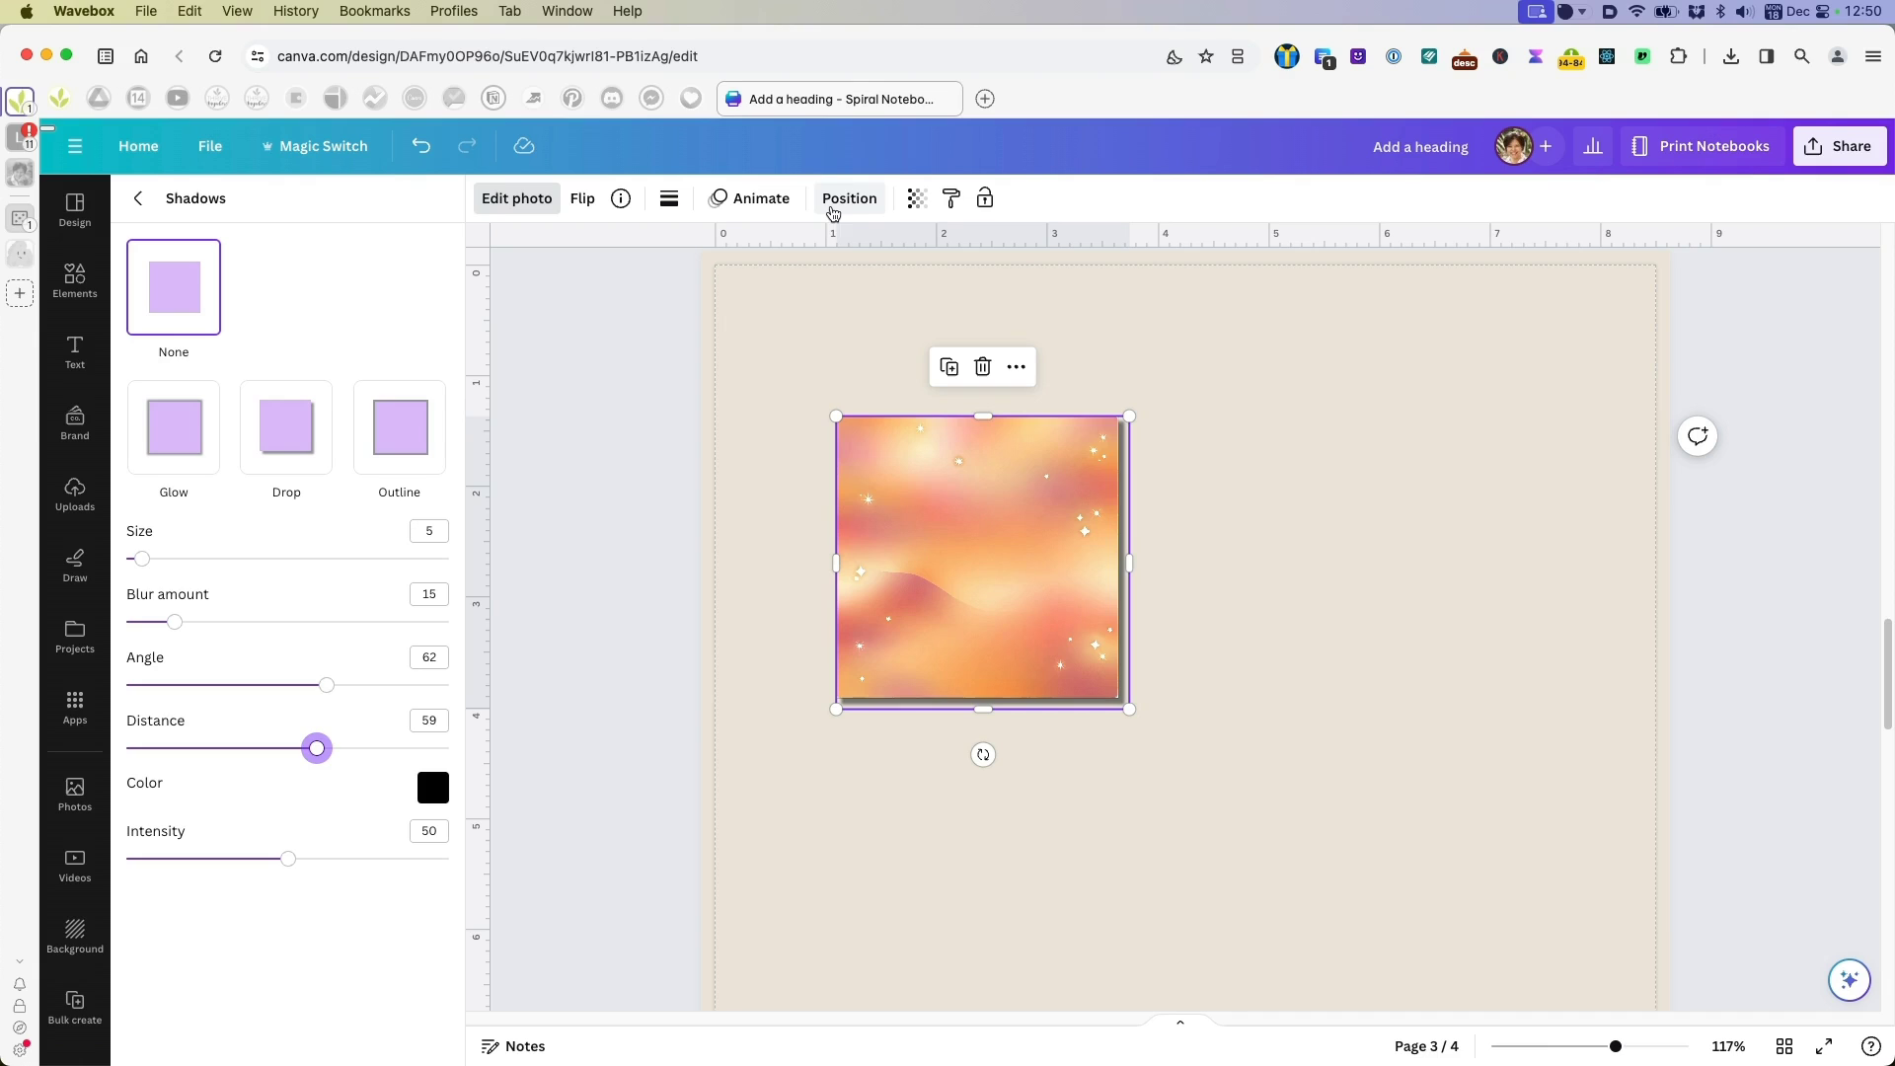
# Move the gradient image's layer below the green square in the Layers list.
pyautogui.click(837, 201)
pyautogui.click(336, 204)
pyautogui.click(339, 335)
pyautogui.moveTo(339, 334); pyautogui.dragTo(338, 409)
# Select both the green square and the image and group them.
pyautogui.click(1412, 550)
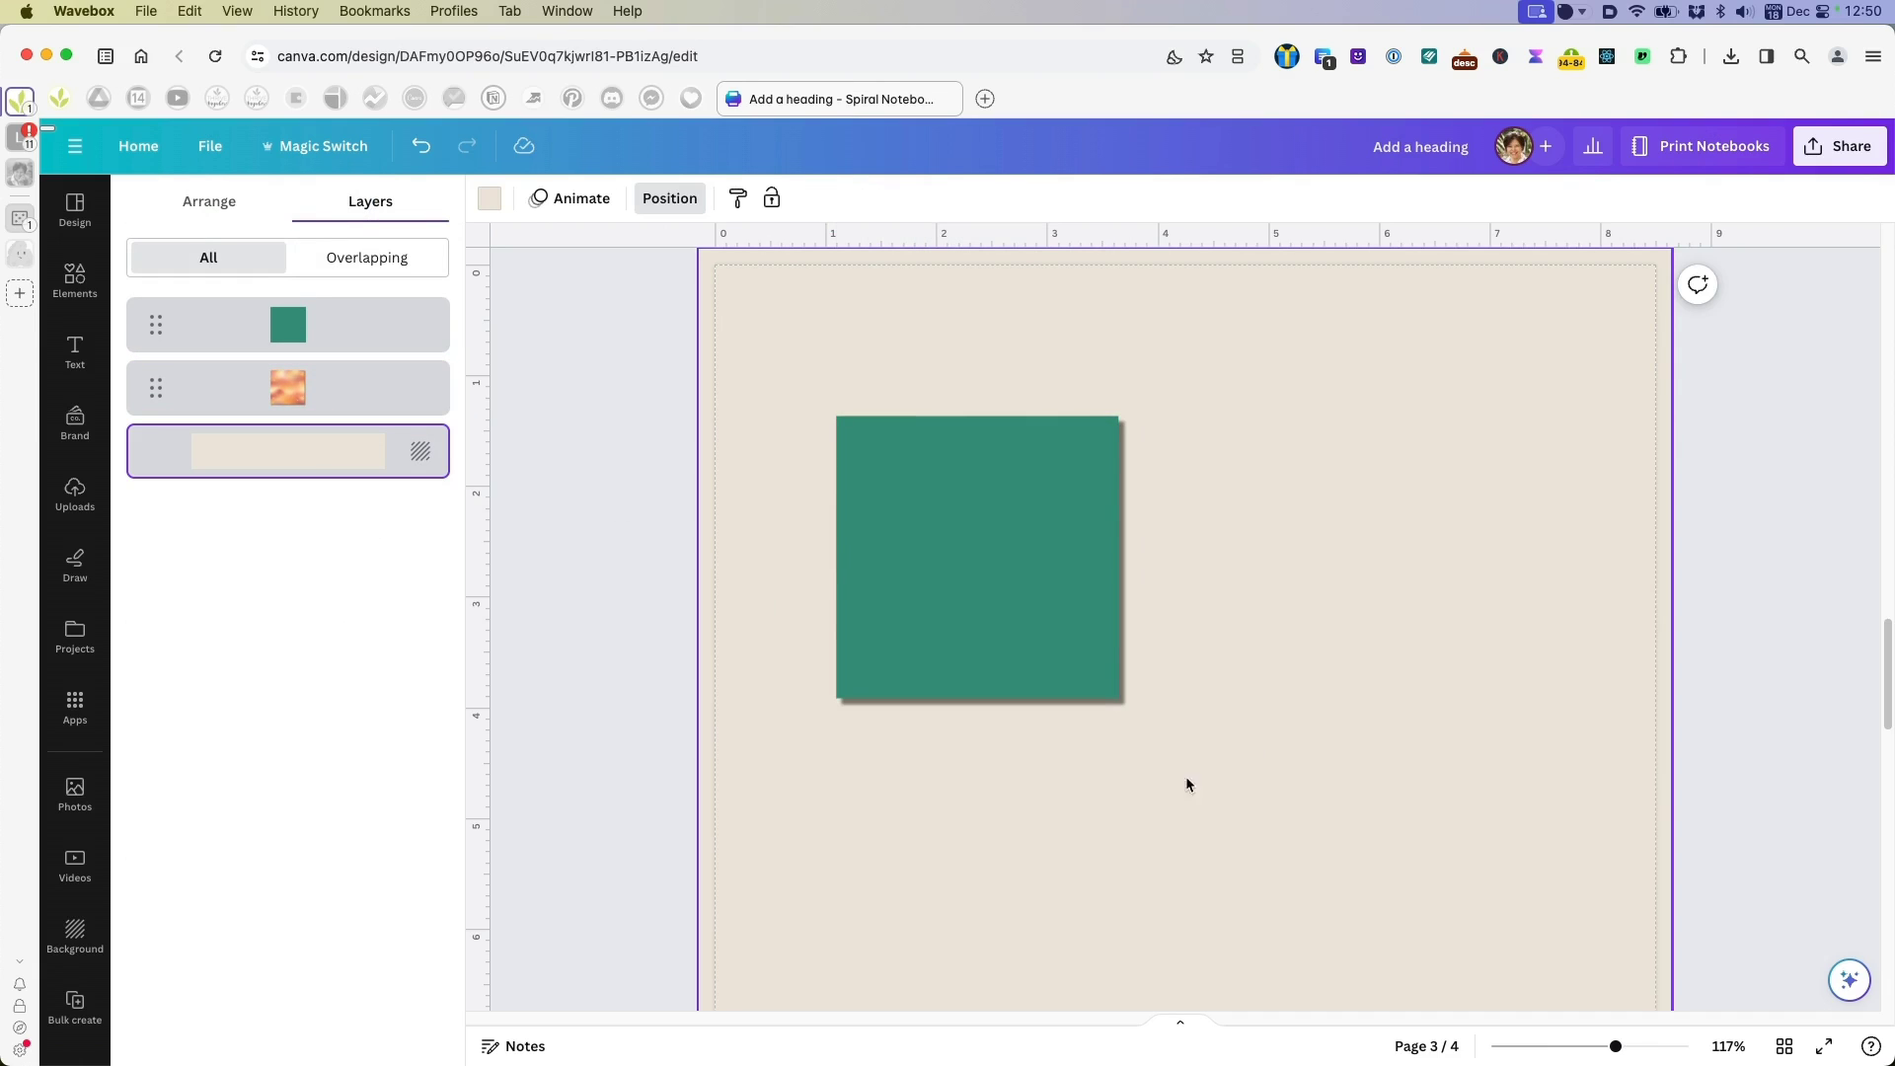
pyautogui.moveTo(1228, 376); pyautogui.dragTo(923, 626)
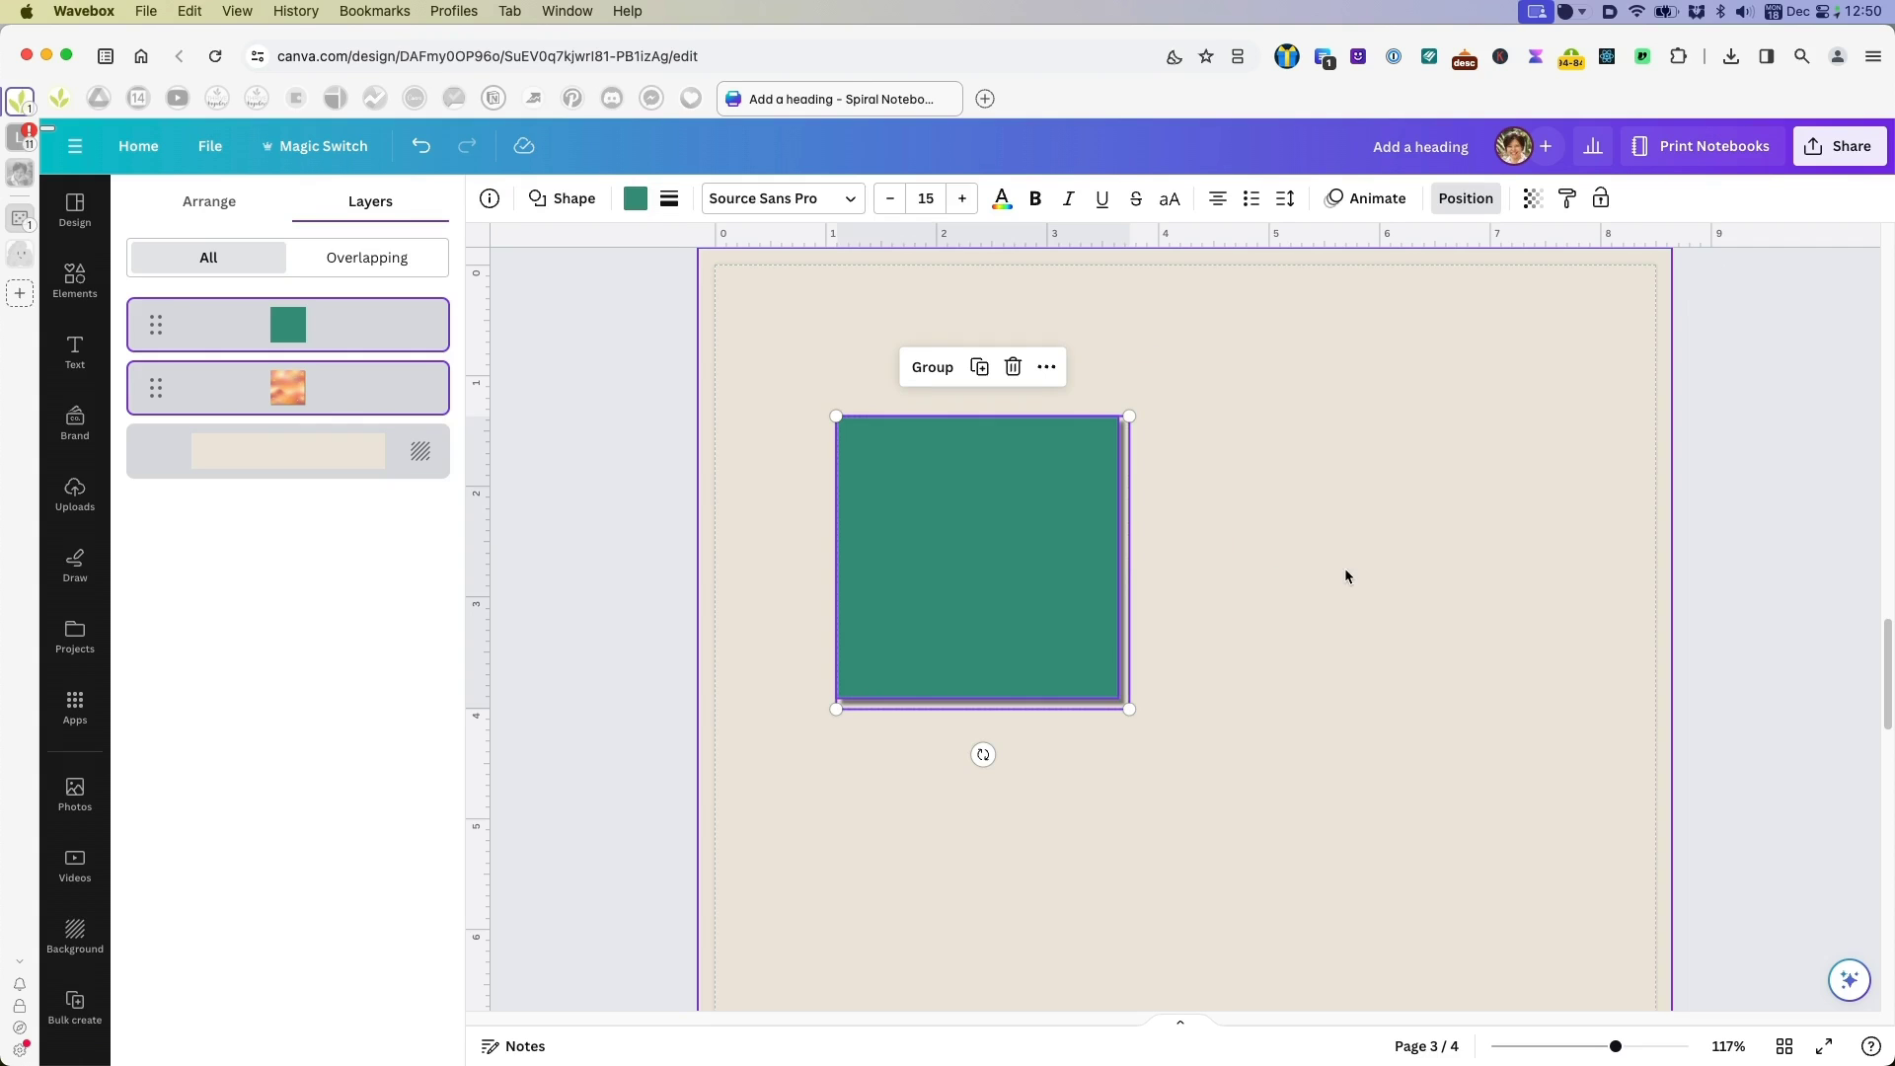
pyautogui.click(935, 367)
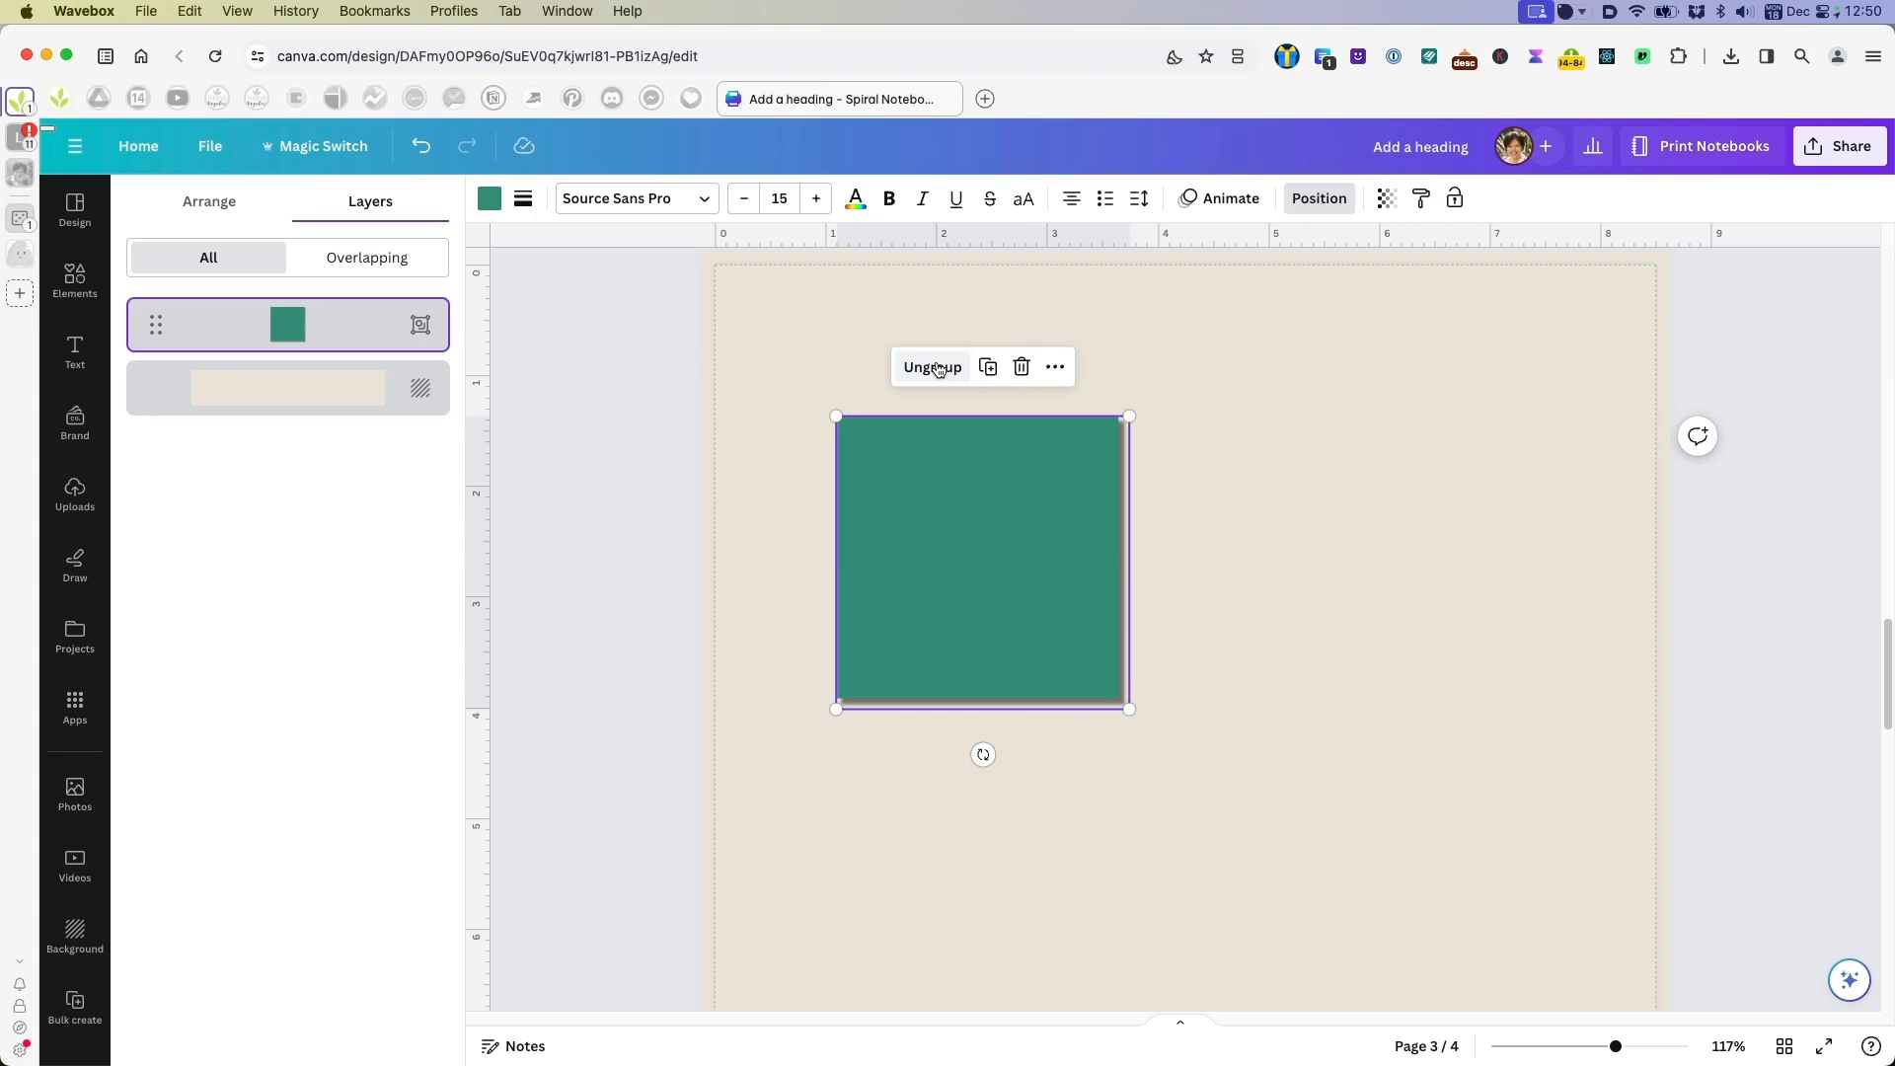